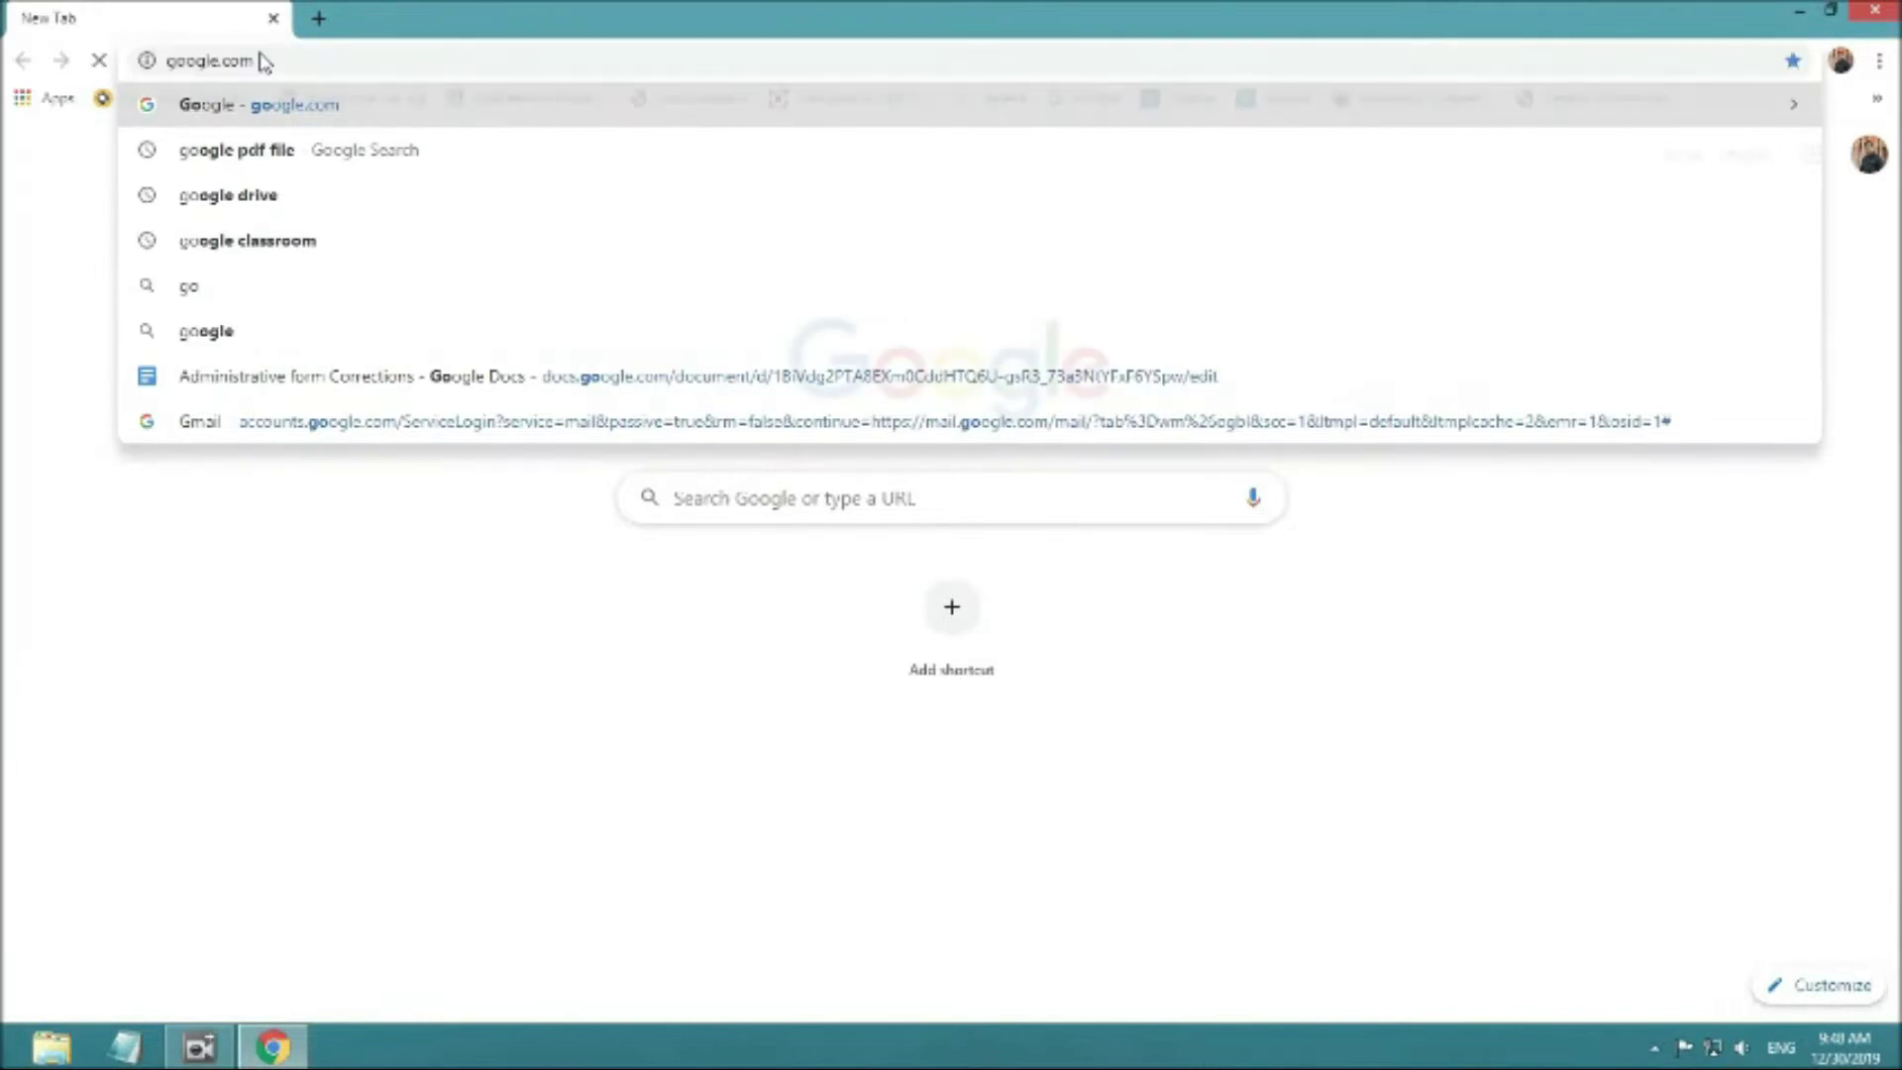
- Search Google for 'google drive' and open My Drive from the results
{"action": "key", "text": "Return"}
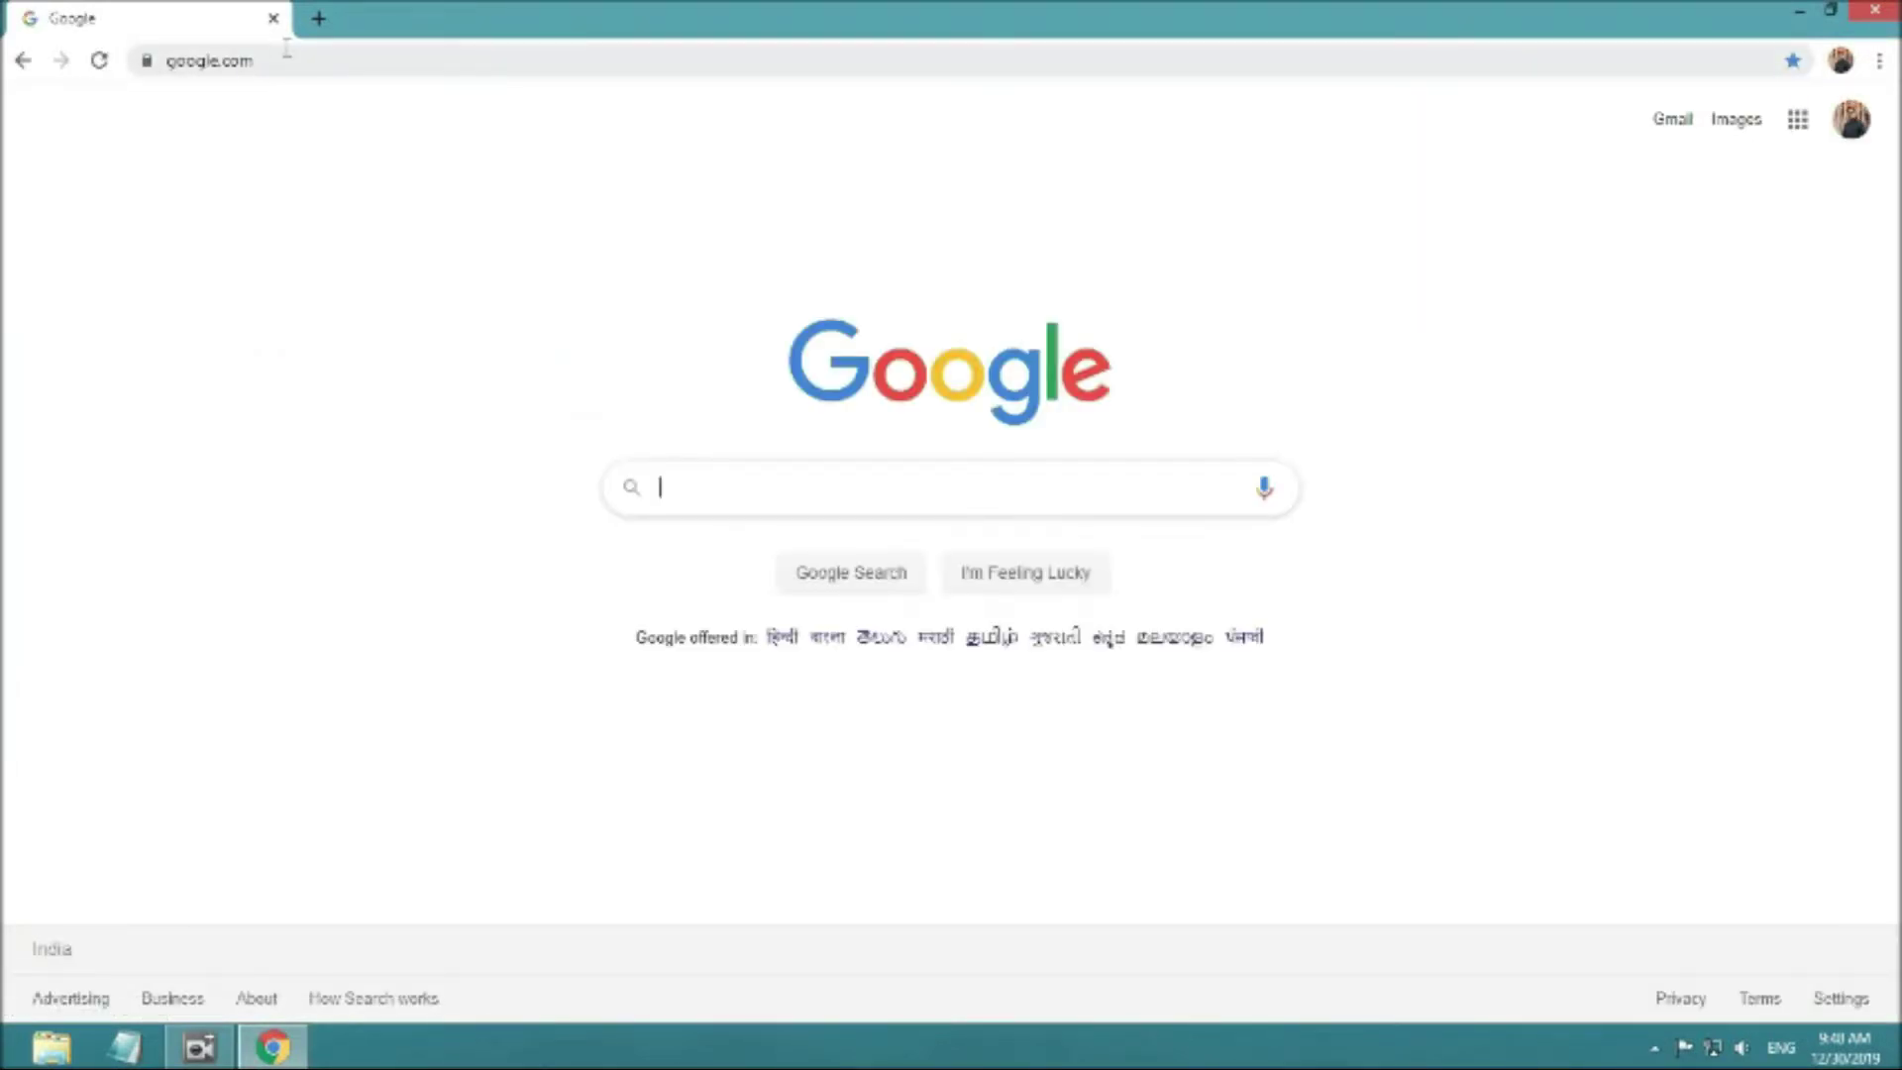
{"action": "type", "text": "google drive"}
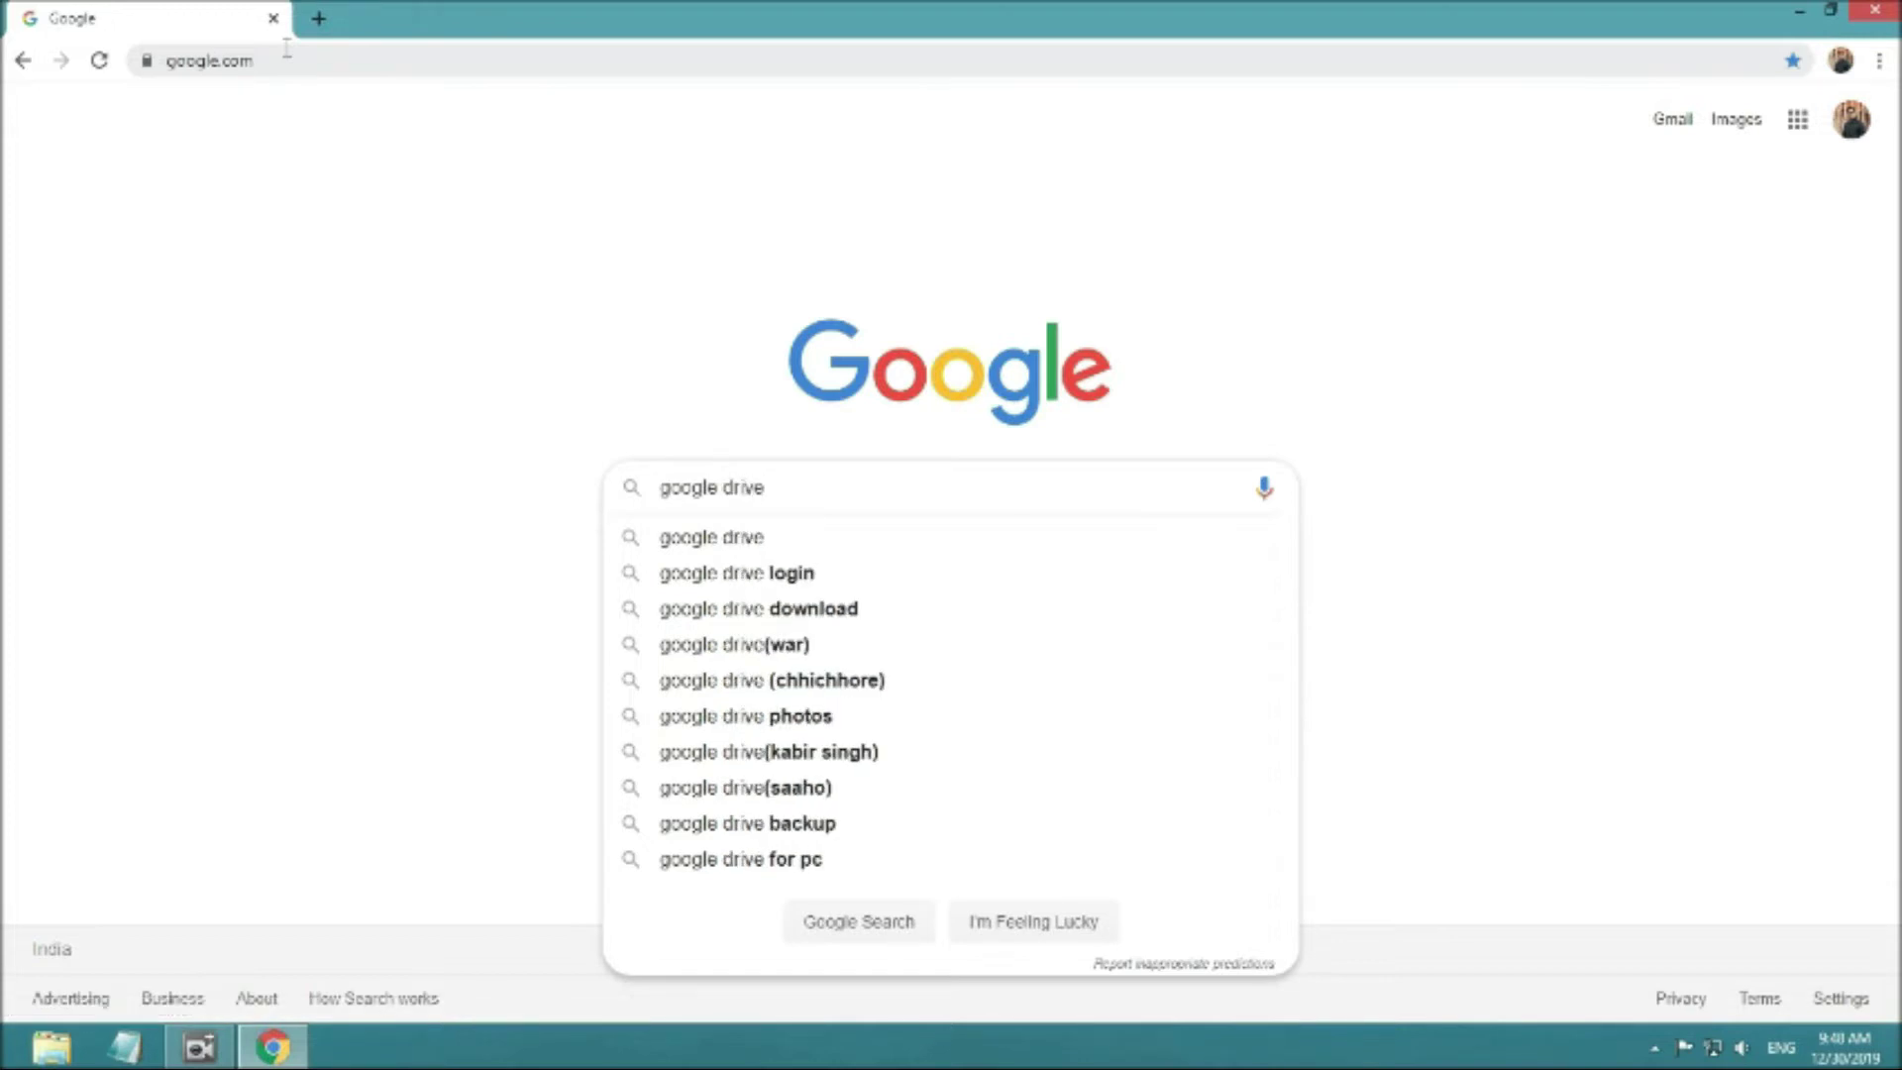
{"action": "key", "text": "Return"}
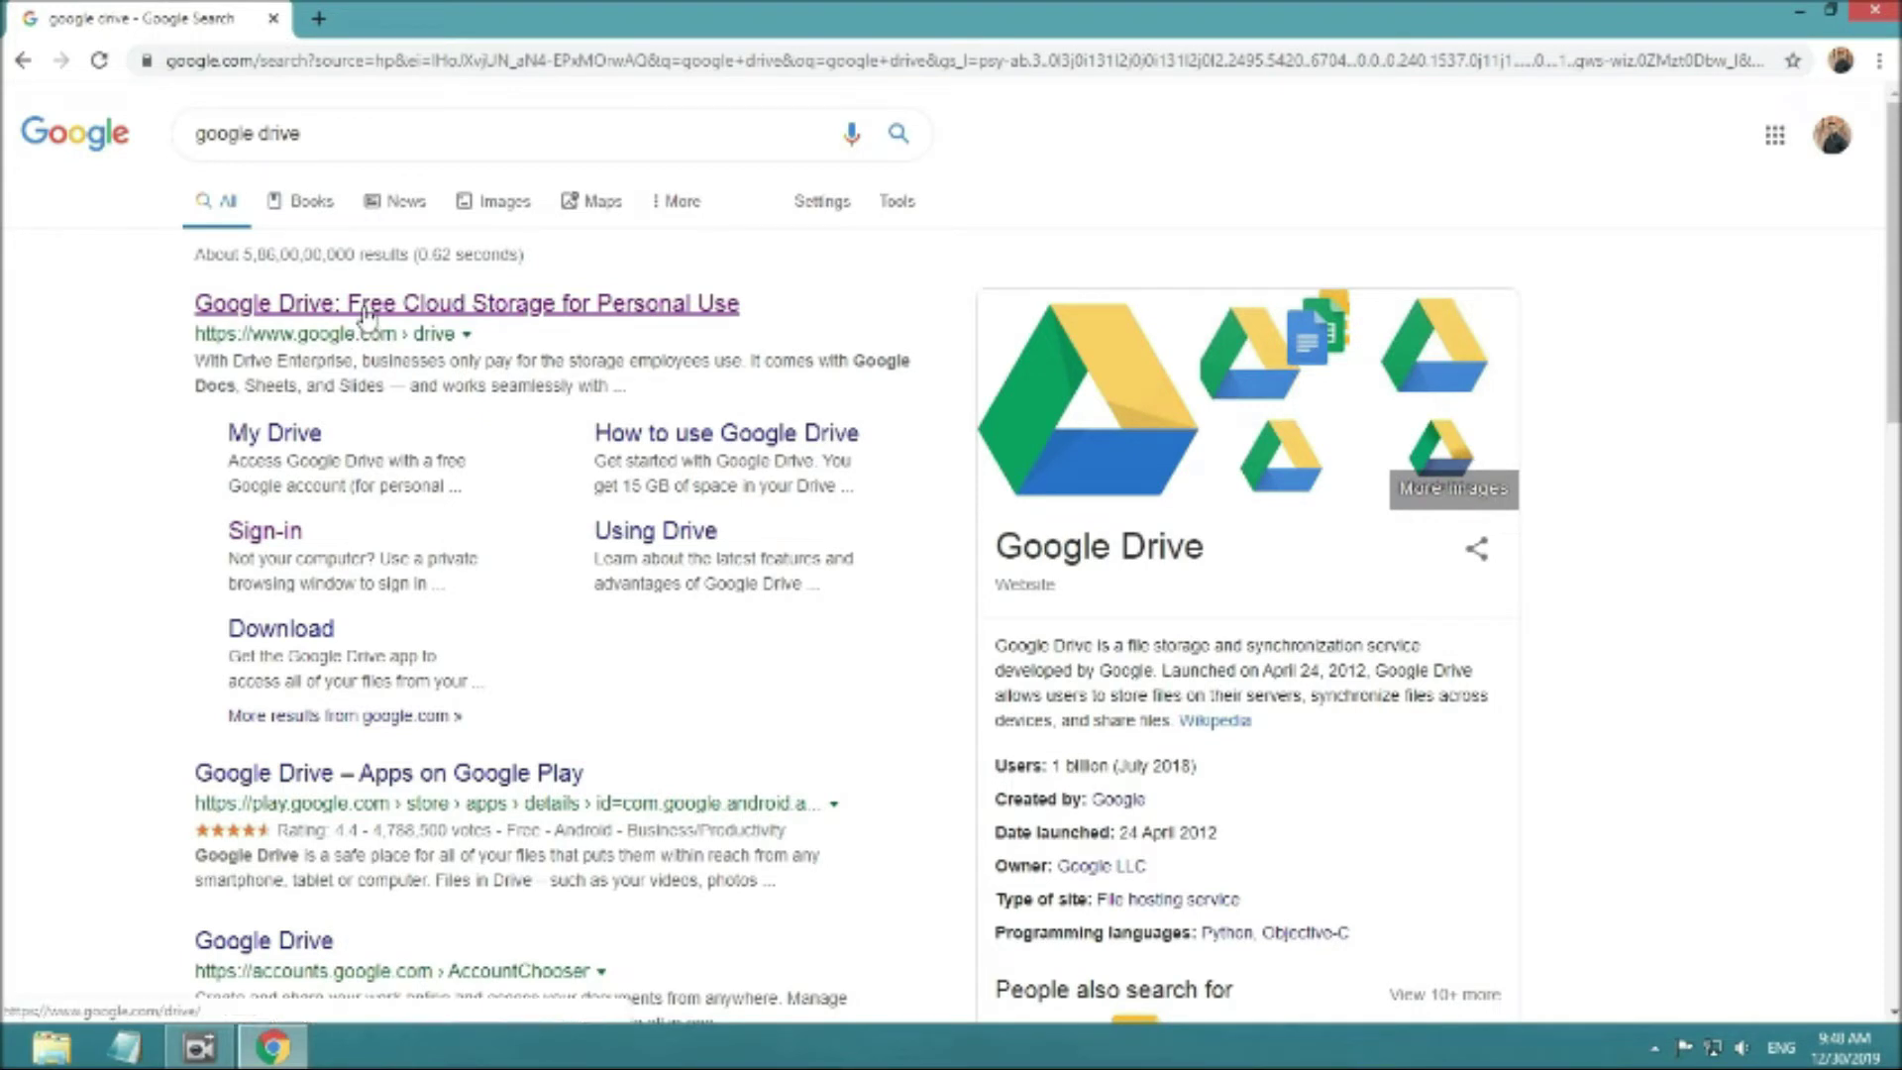
{"action": "left_click", "coordinate": [272, 441]}
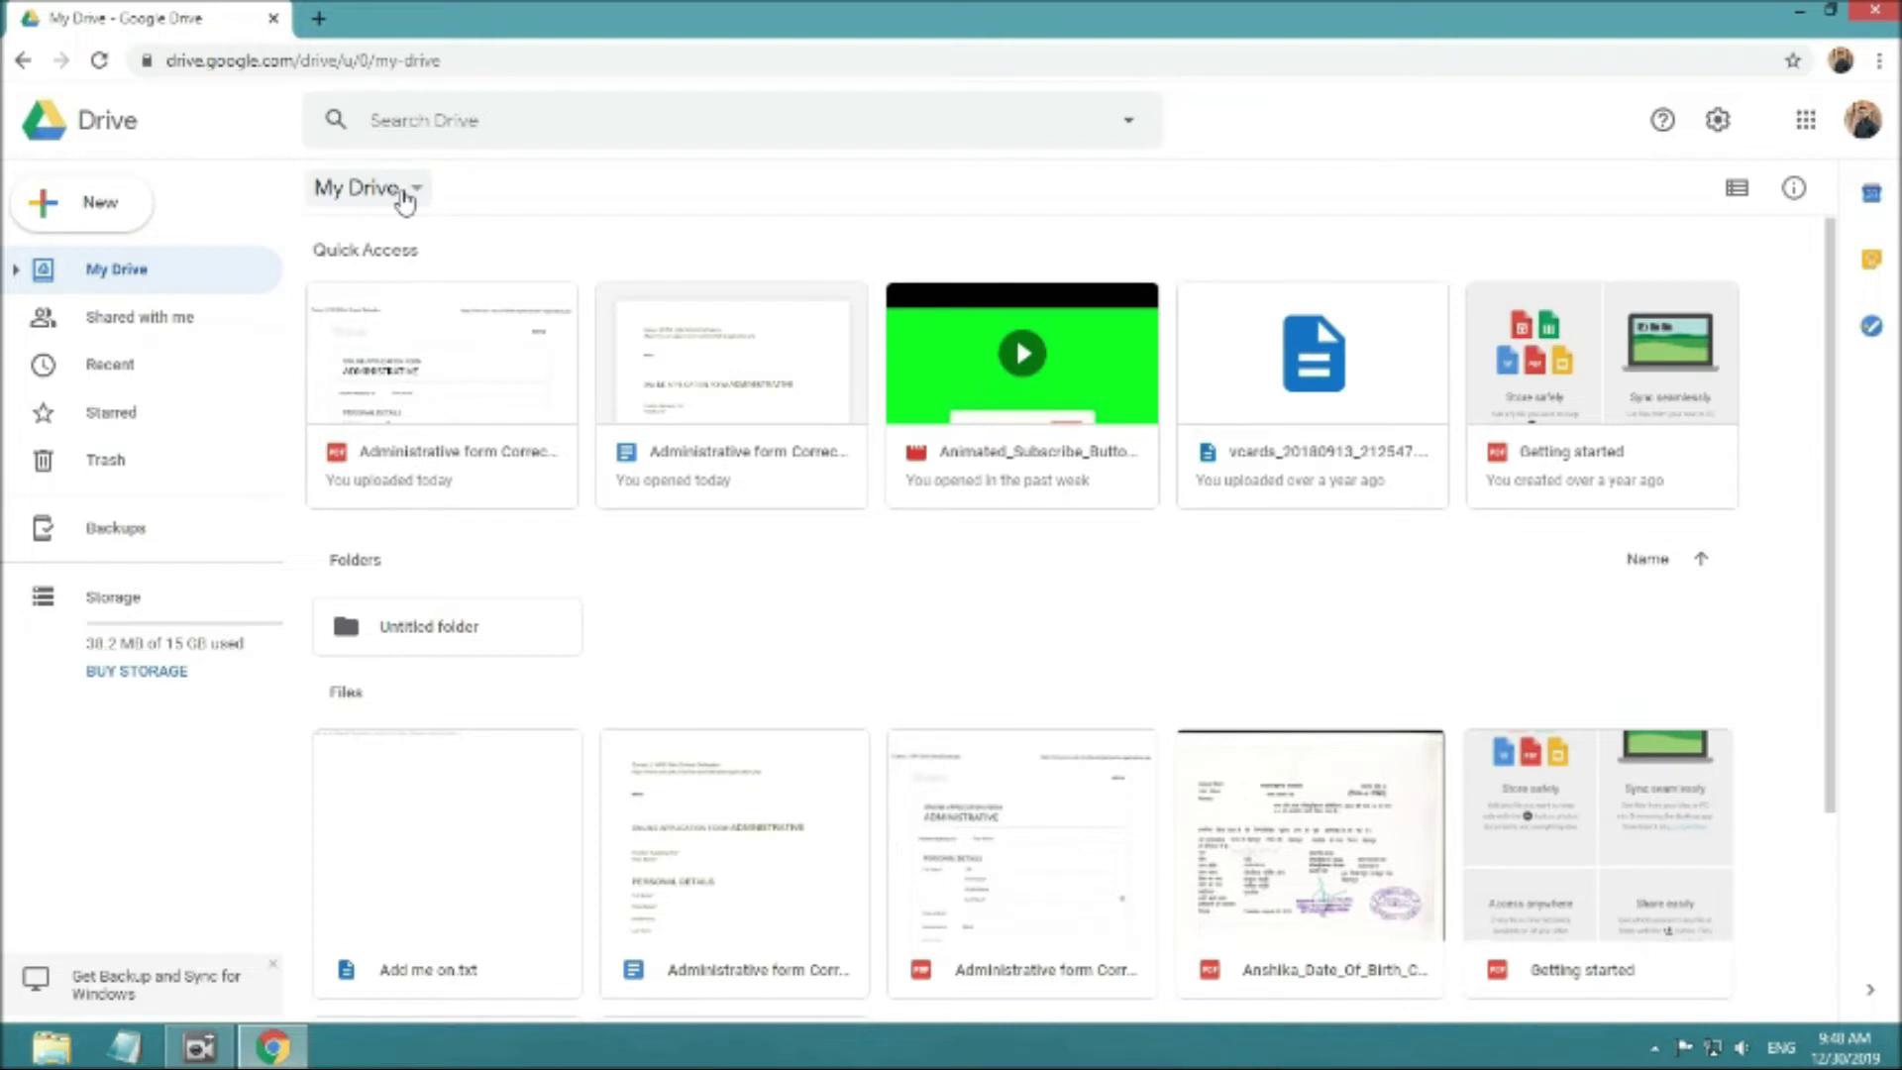
- Open the My Drive dropdown showing New folder and upload options
{"action": "left_click", "coordinate": [405, 198]}
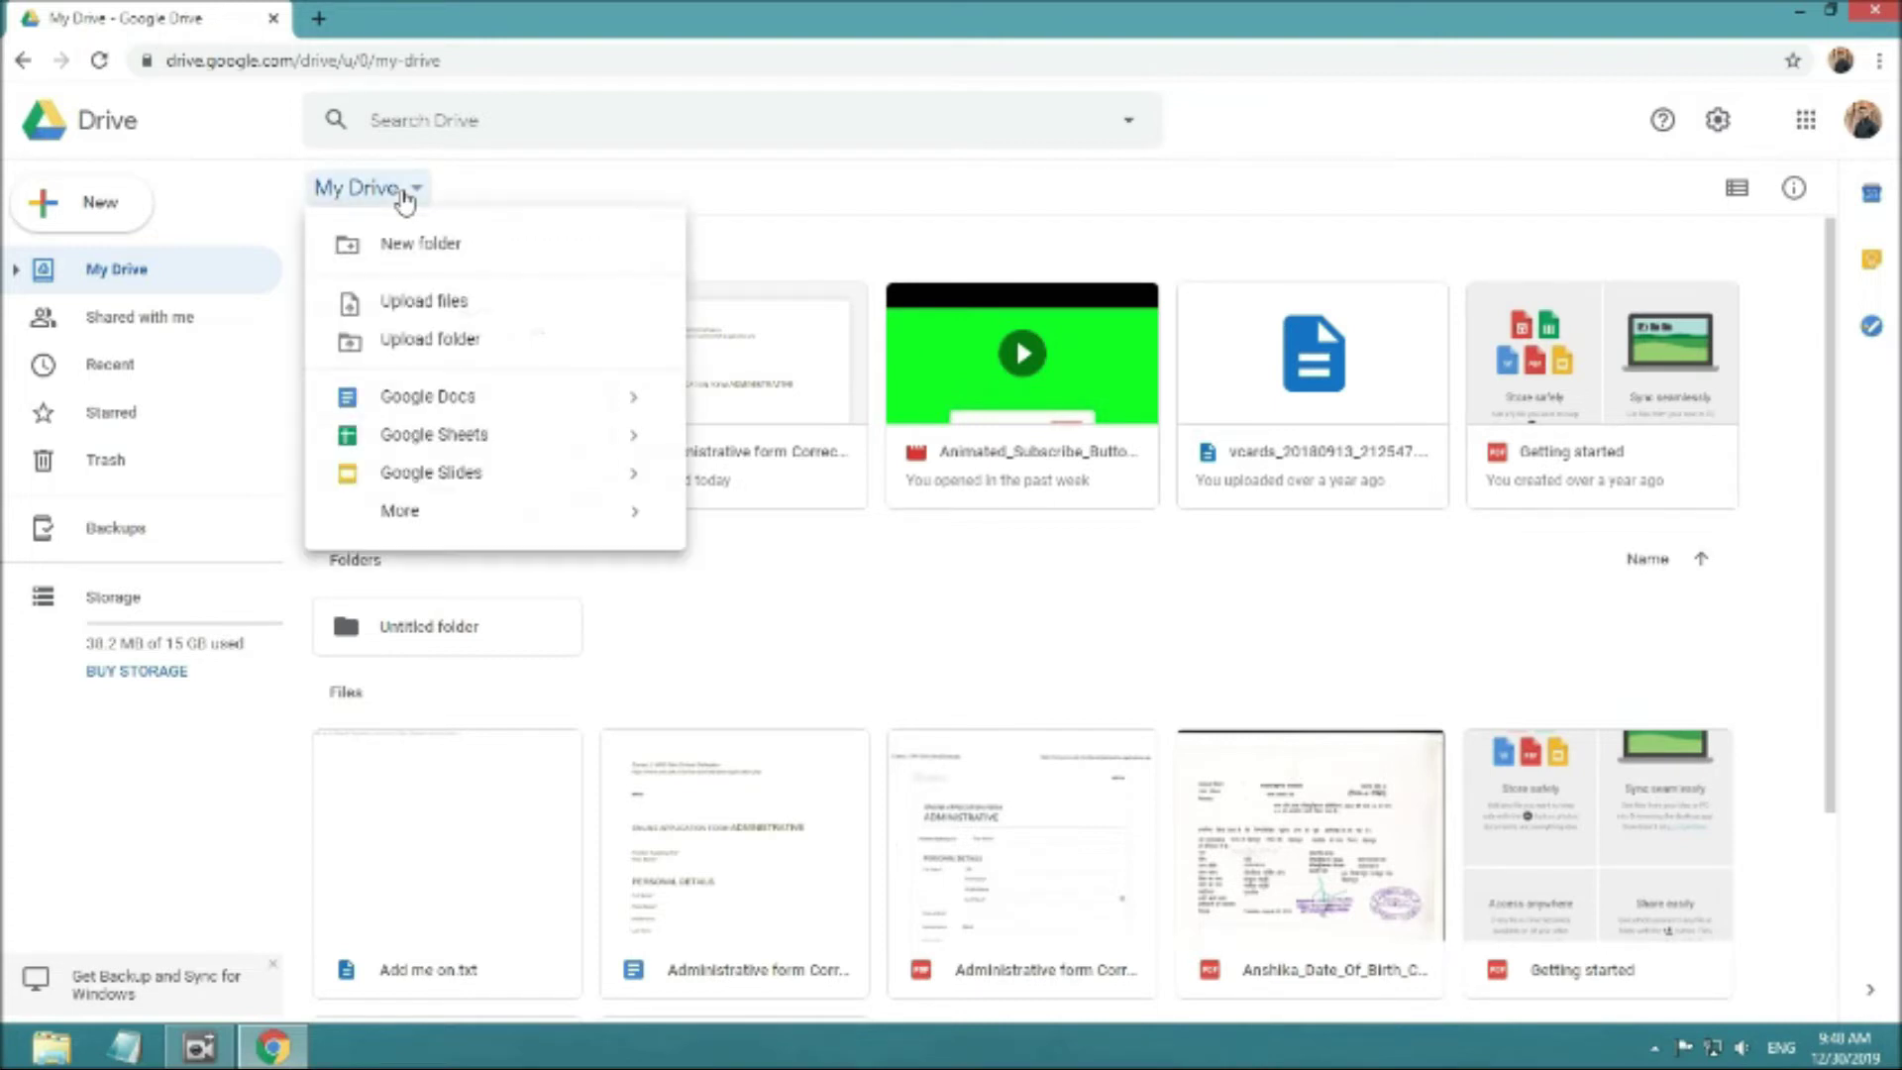
- Upload test file.pdf from the Desktop folder into My Drive
{"action": "left_click", "coordinate": [421, 297]}
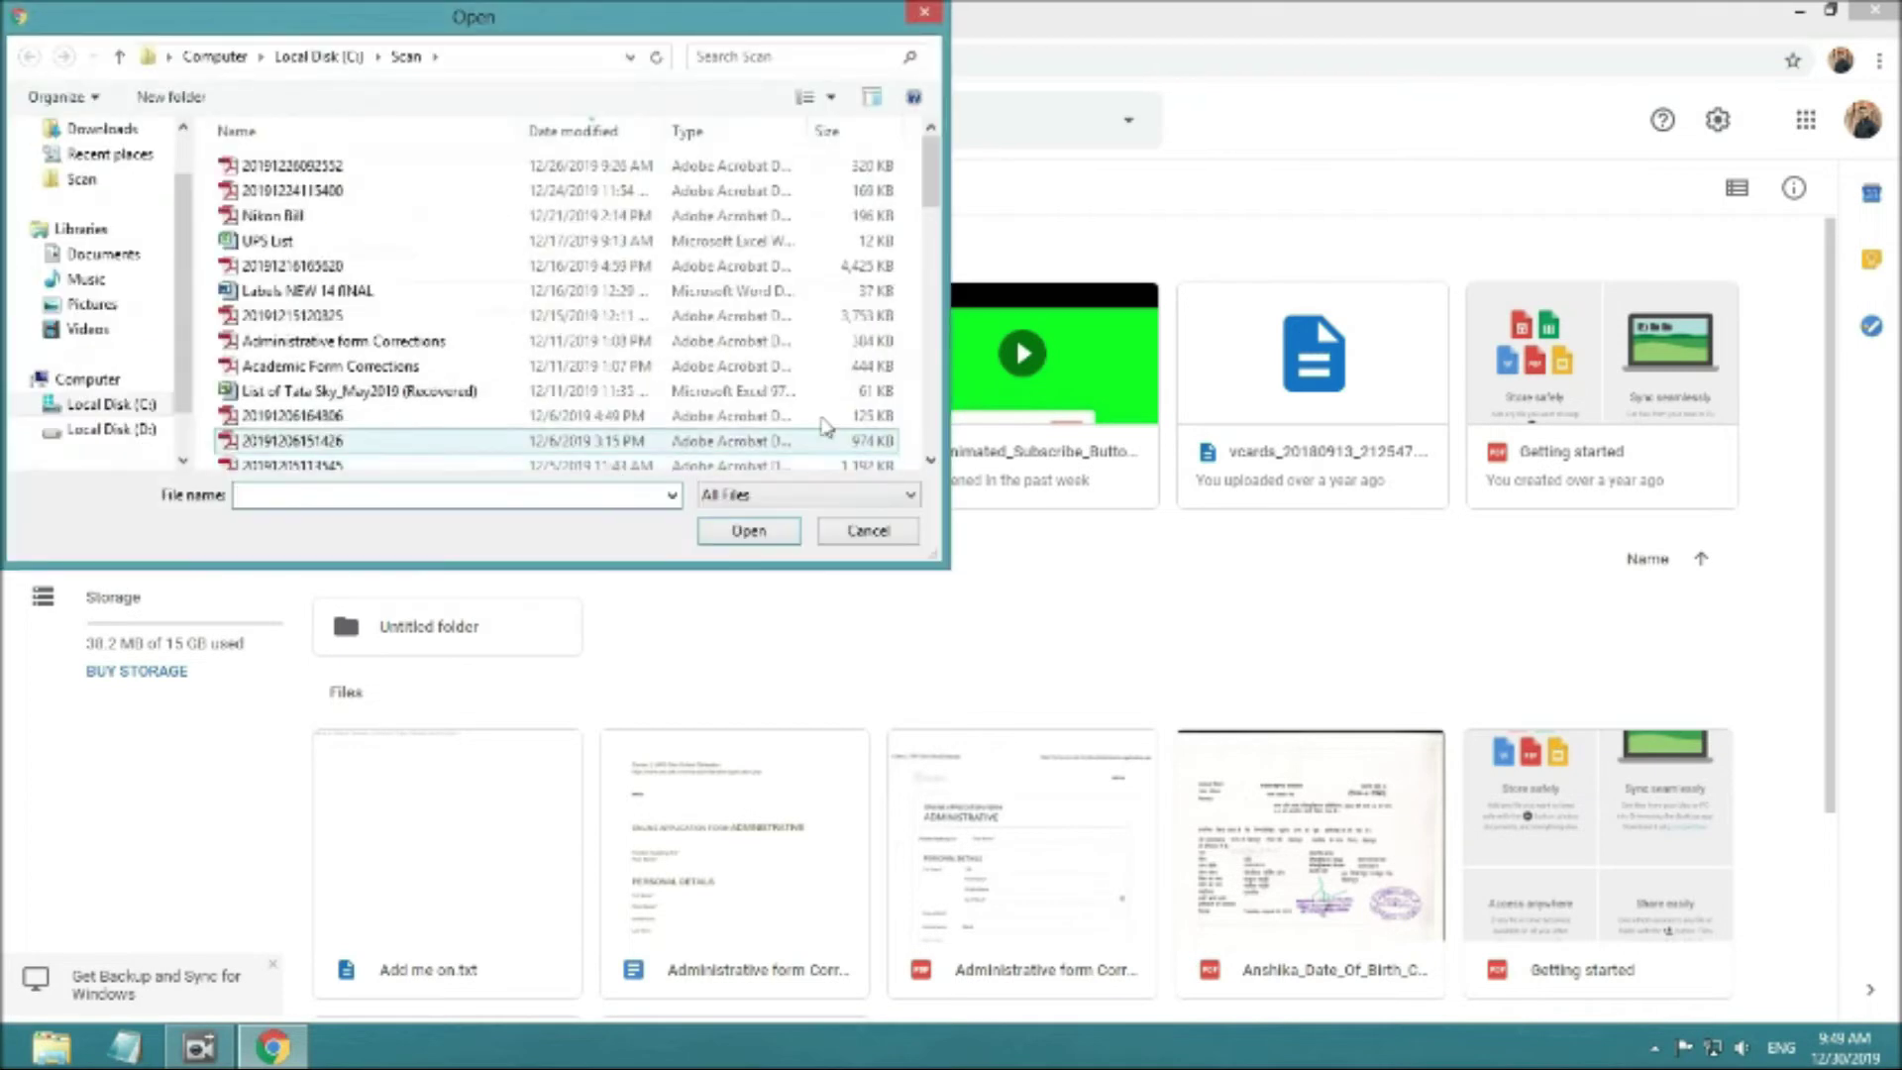
{"action": "left_click_drag", "start_coordinate": [921, 188], "coordinate": [922, 455]}
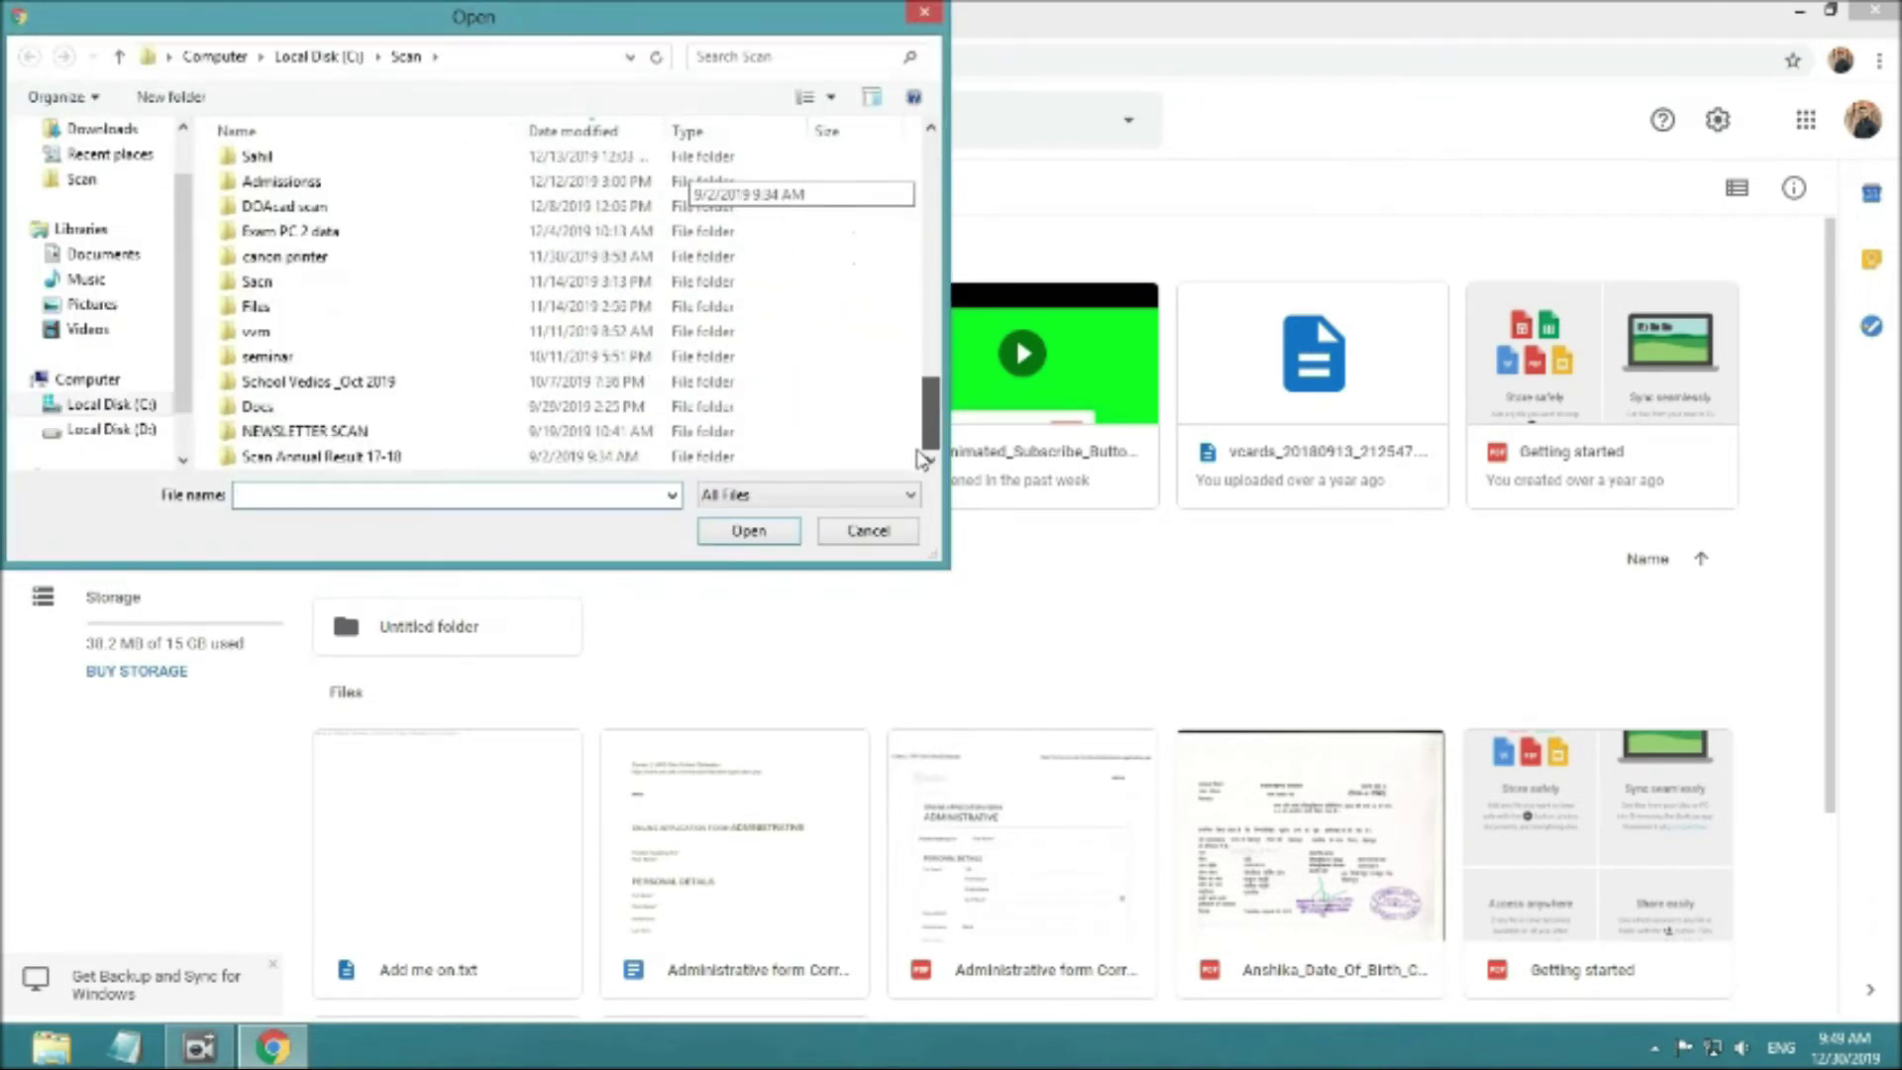
{"action": "scroll", "coordinate": [109, 198], "scroll_direction": "up", "scroll_amount": 2}
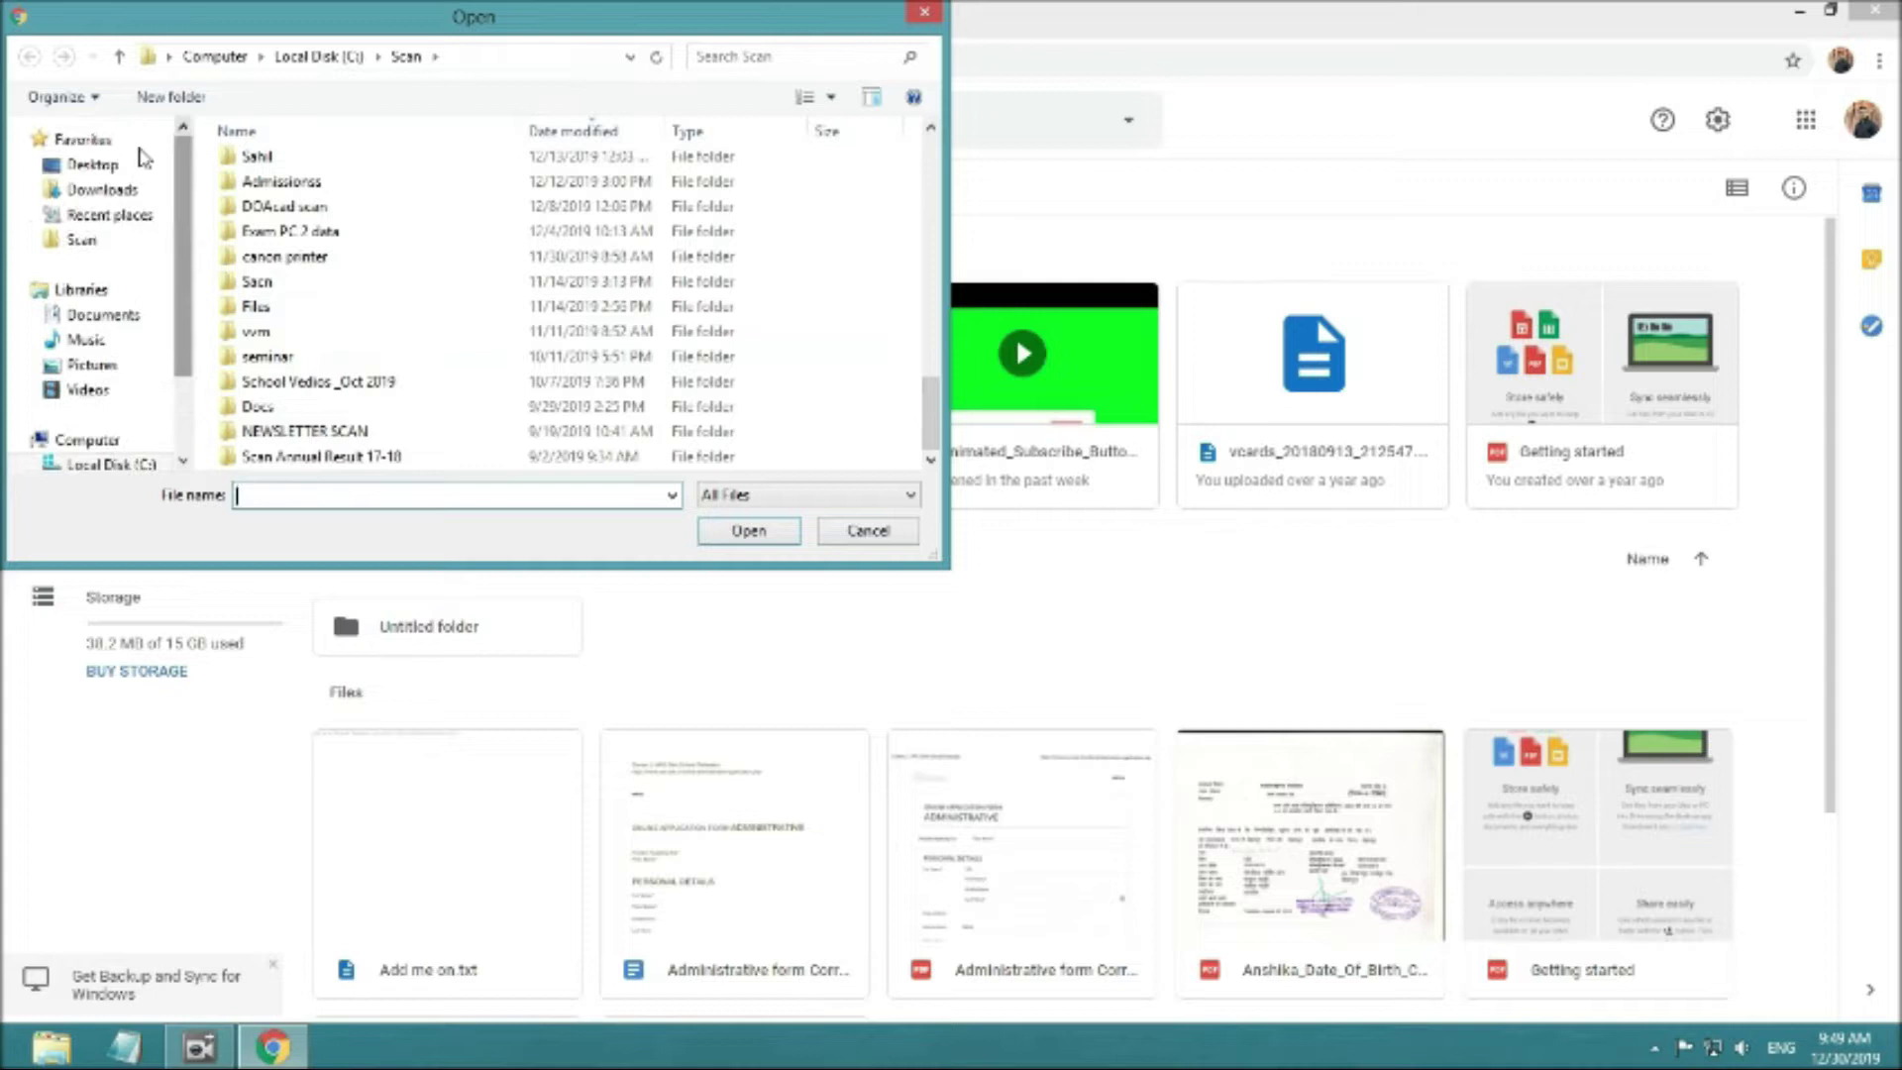
{"action": "left_click", "coordinate": [109, 167]}
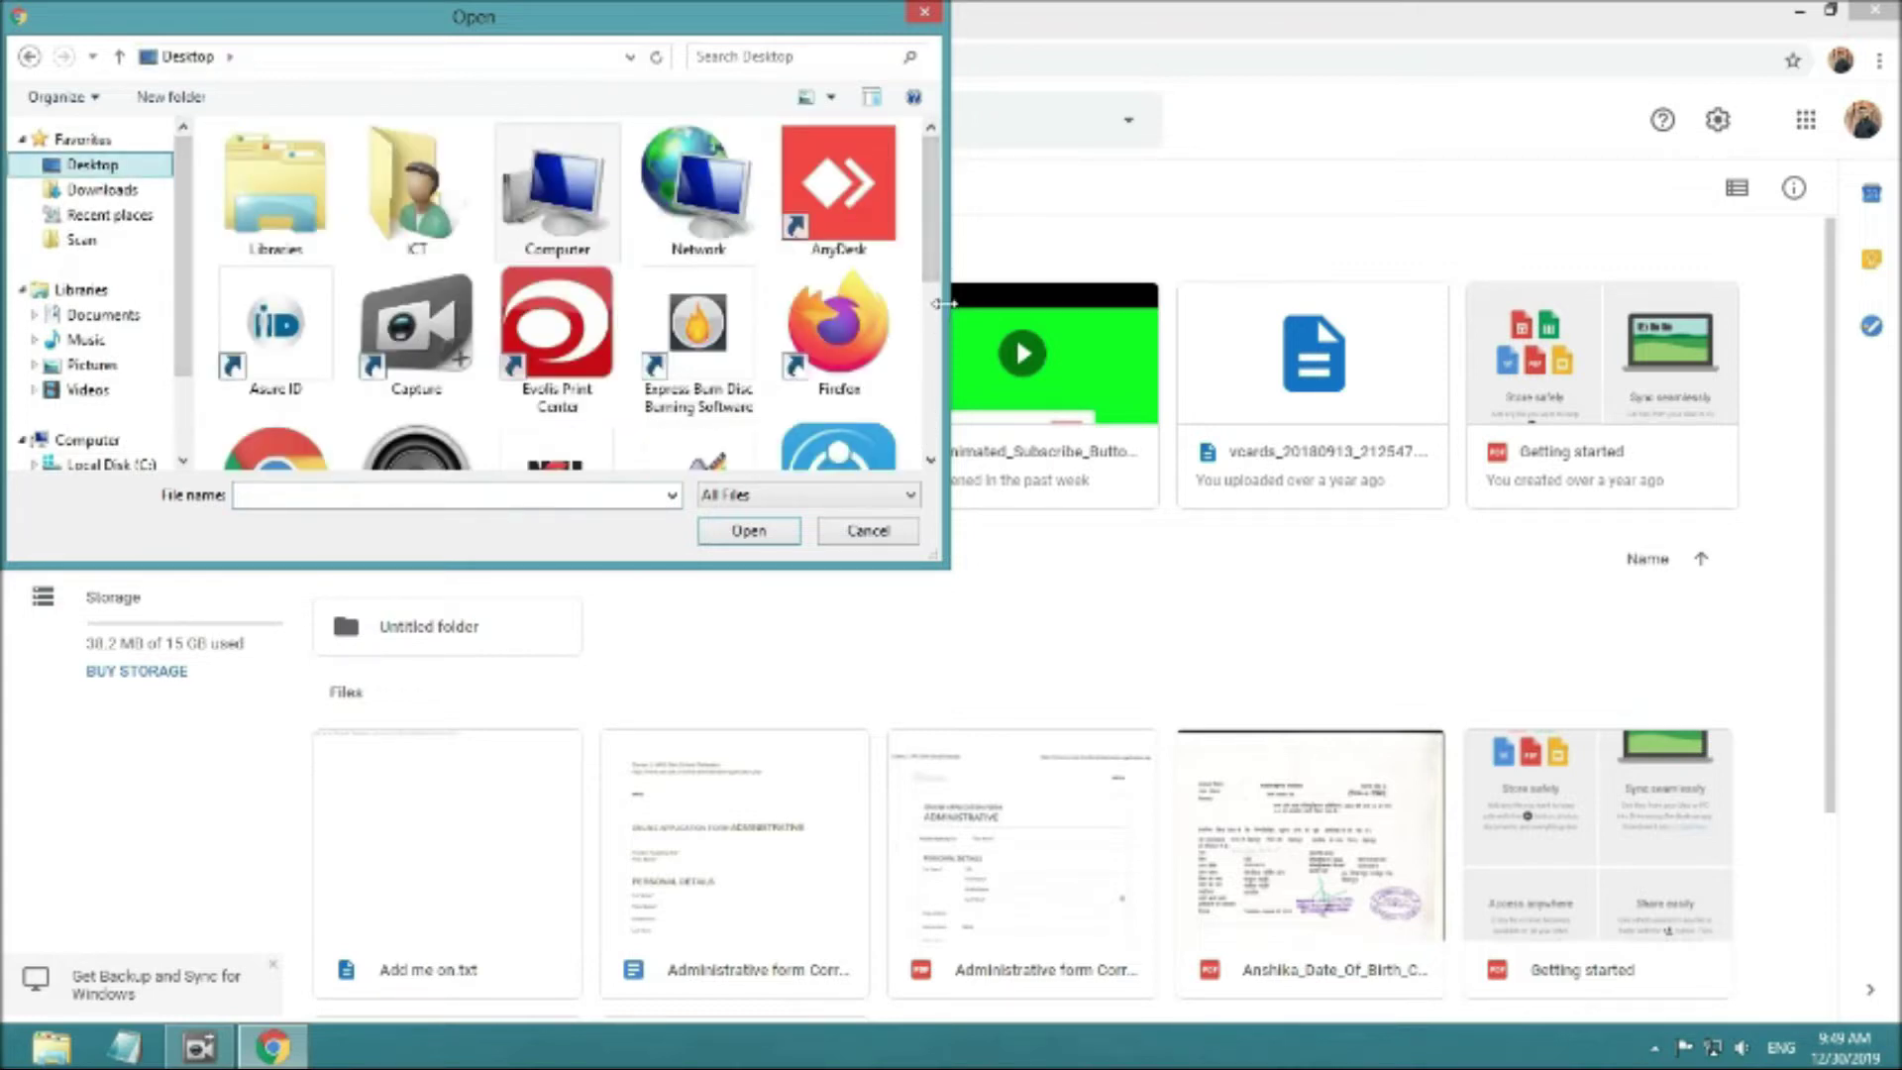
{"action": "scroll", "coordinate": [837, 297], "scroll_direction": "down", "scroll_amount": 2}
{"action": "scroll", "coordinate": [837, 298], "scroll_direction": "down", "scroll_amount": 3}
{"action": "left_click", "coordinate": [698, 396]}
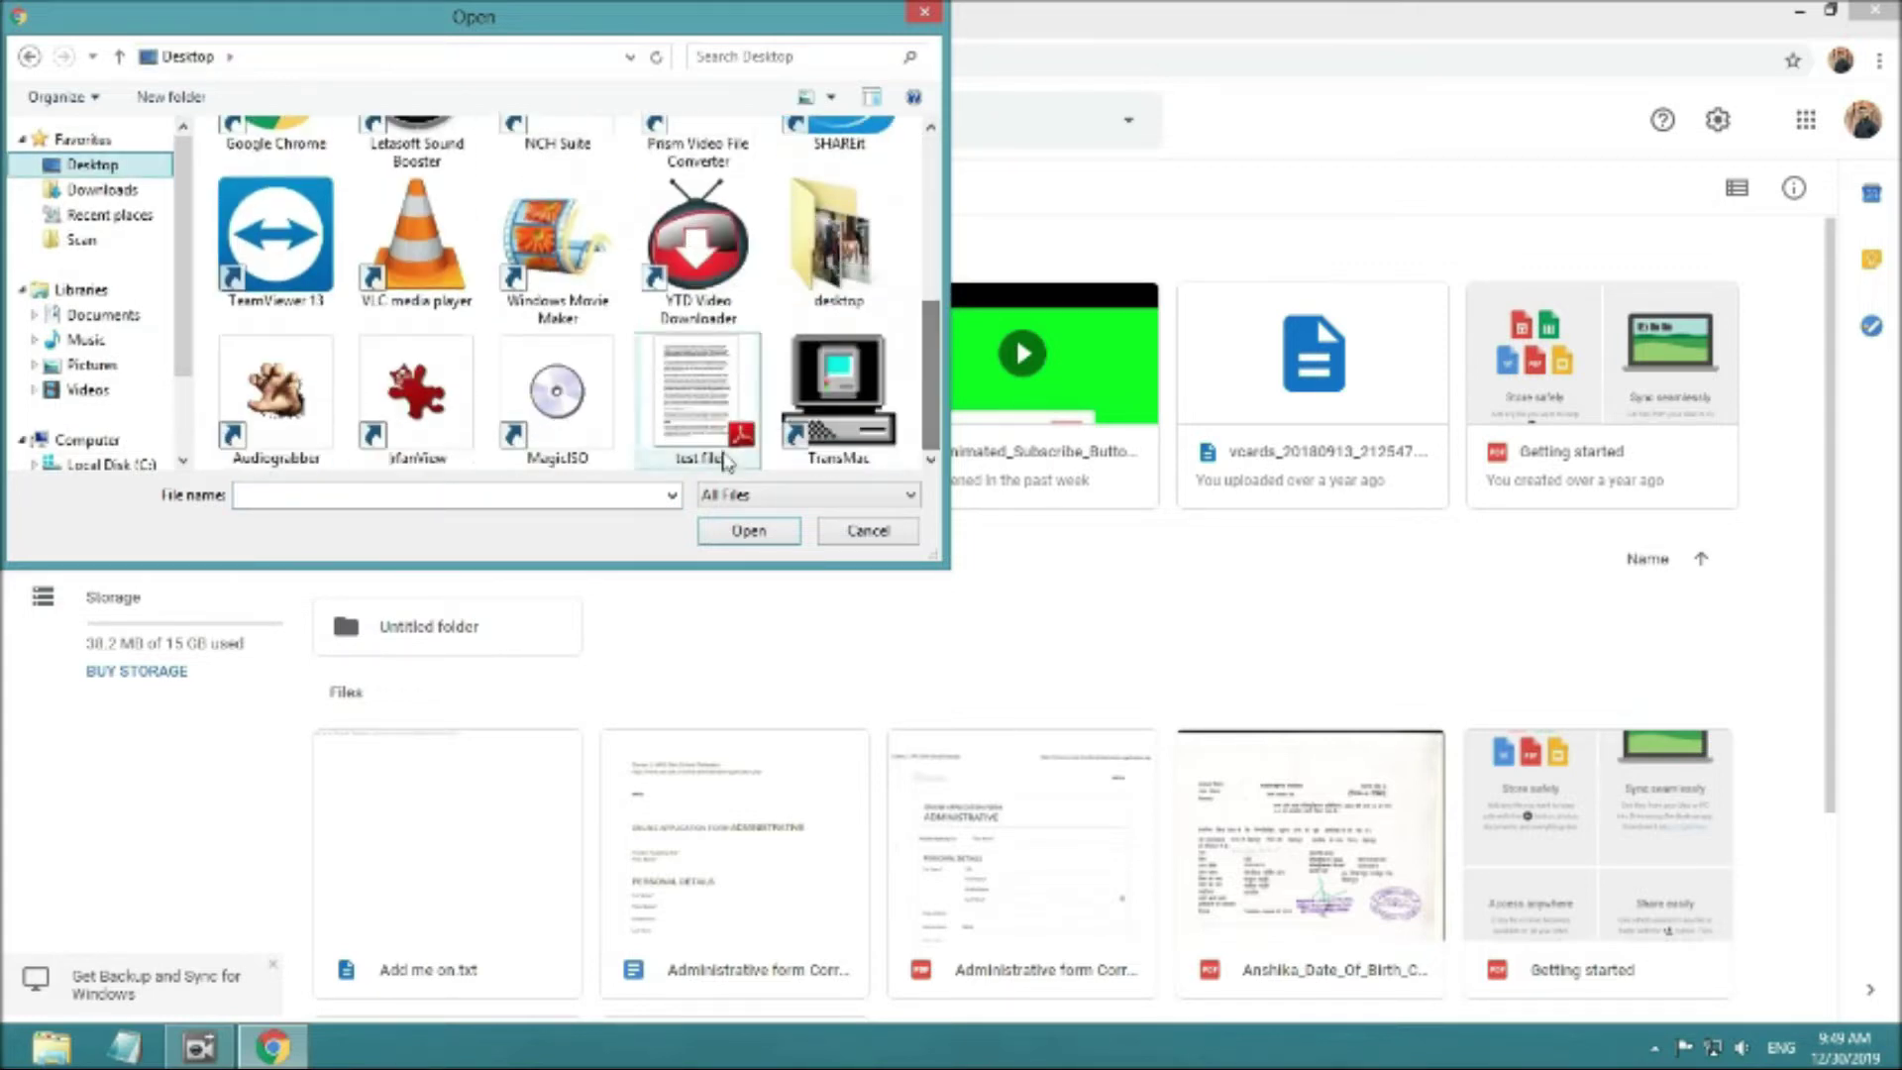
{"action": "left_click", "coordinate": [738, 532]}
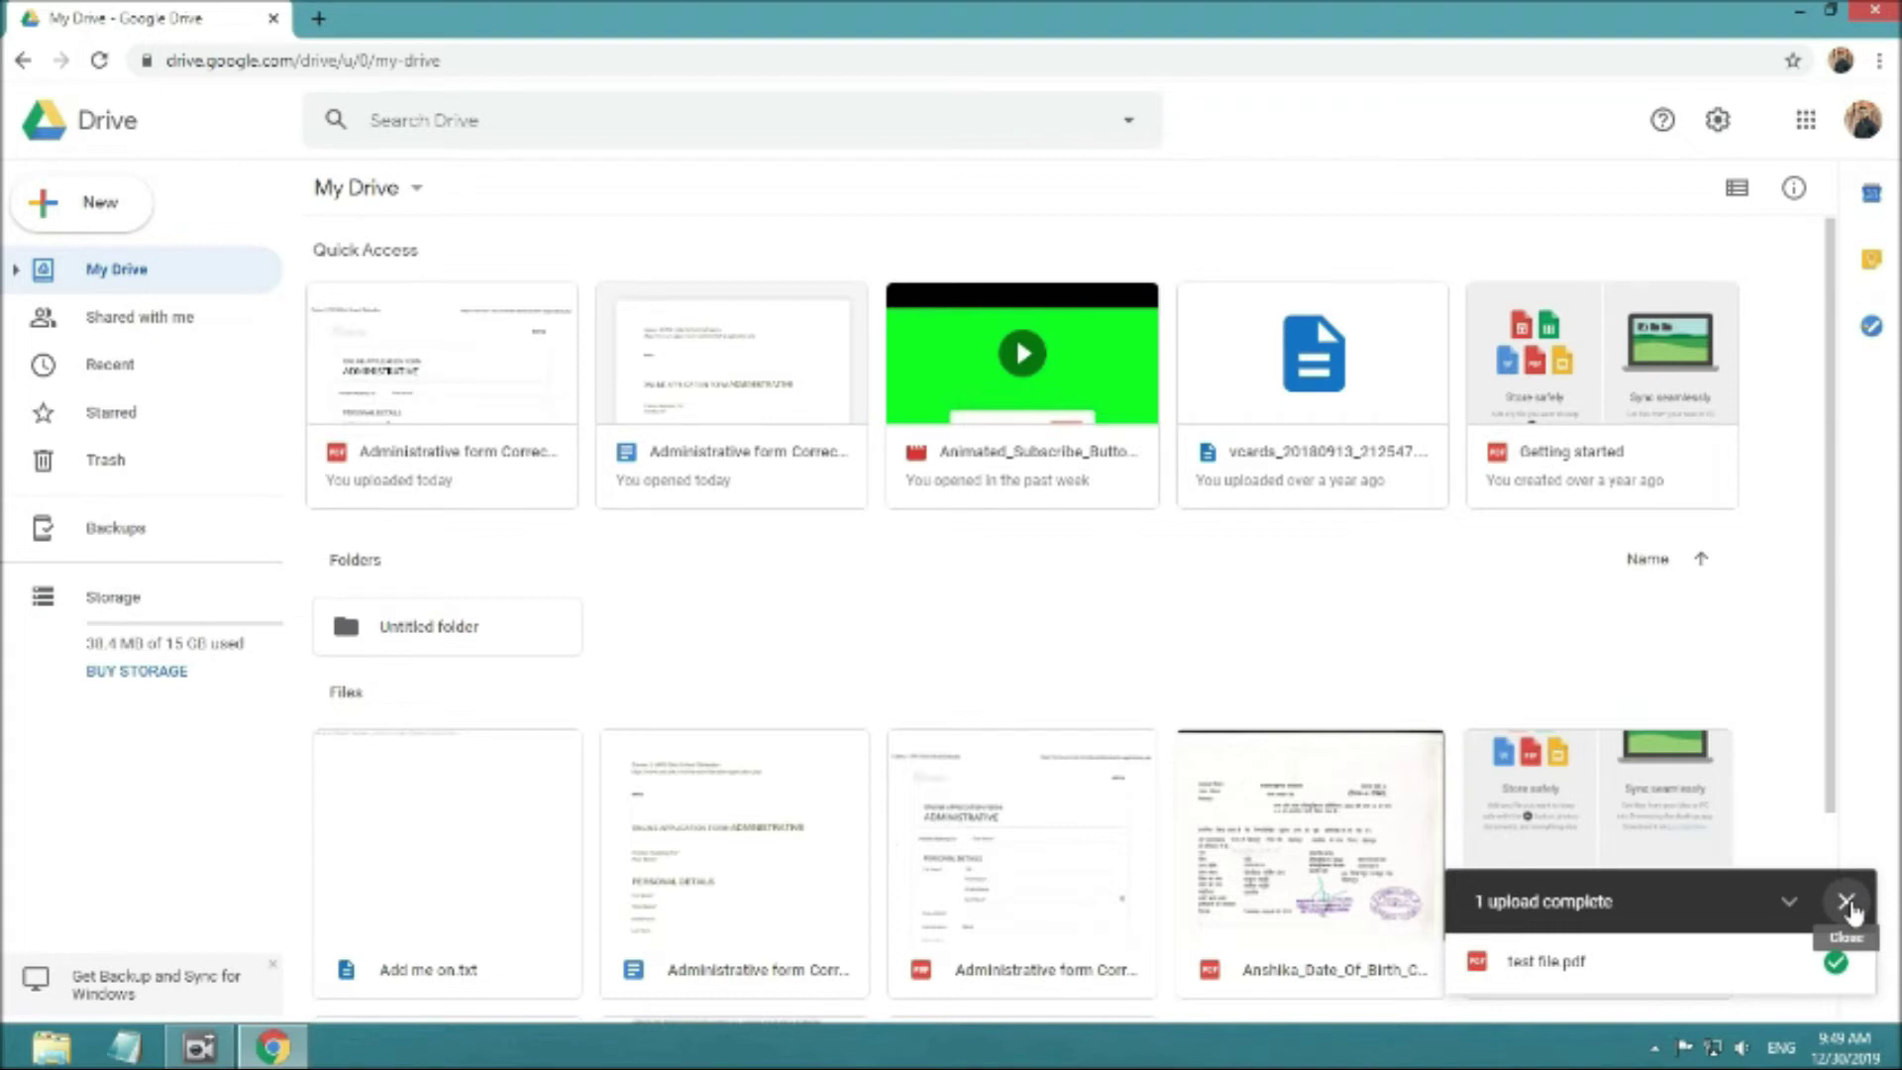
- Dismiss the upload notice and scroll the file list to locate test file.pdf
{"action": "left_click", "coordinate": [1846, 901]}
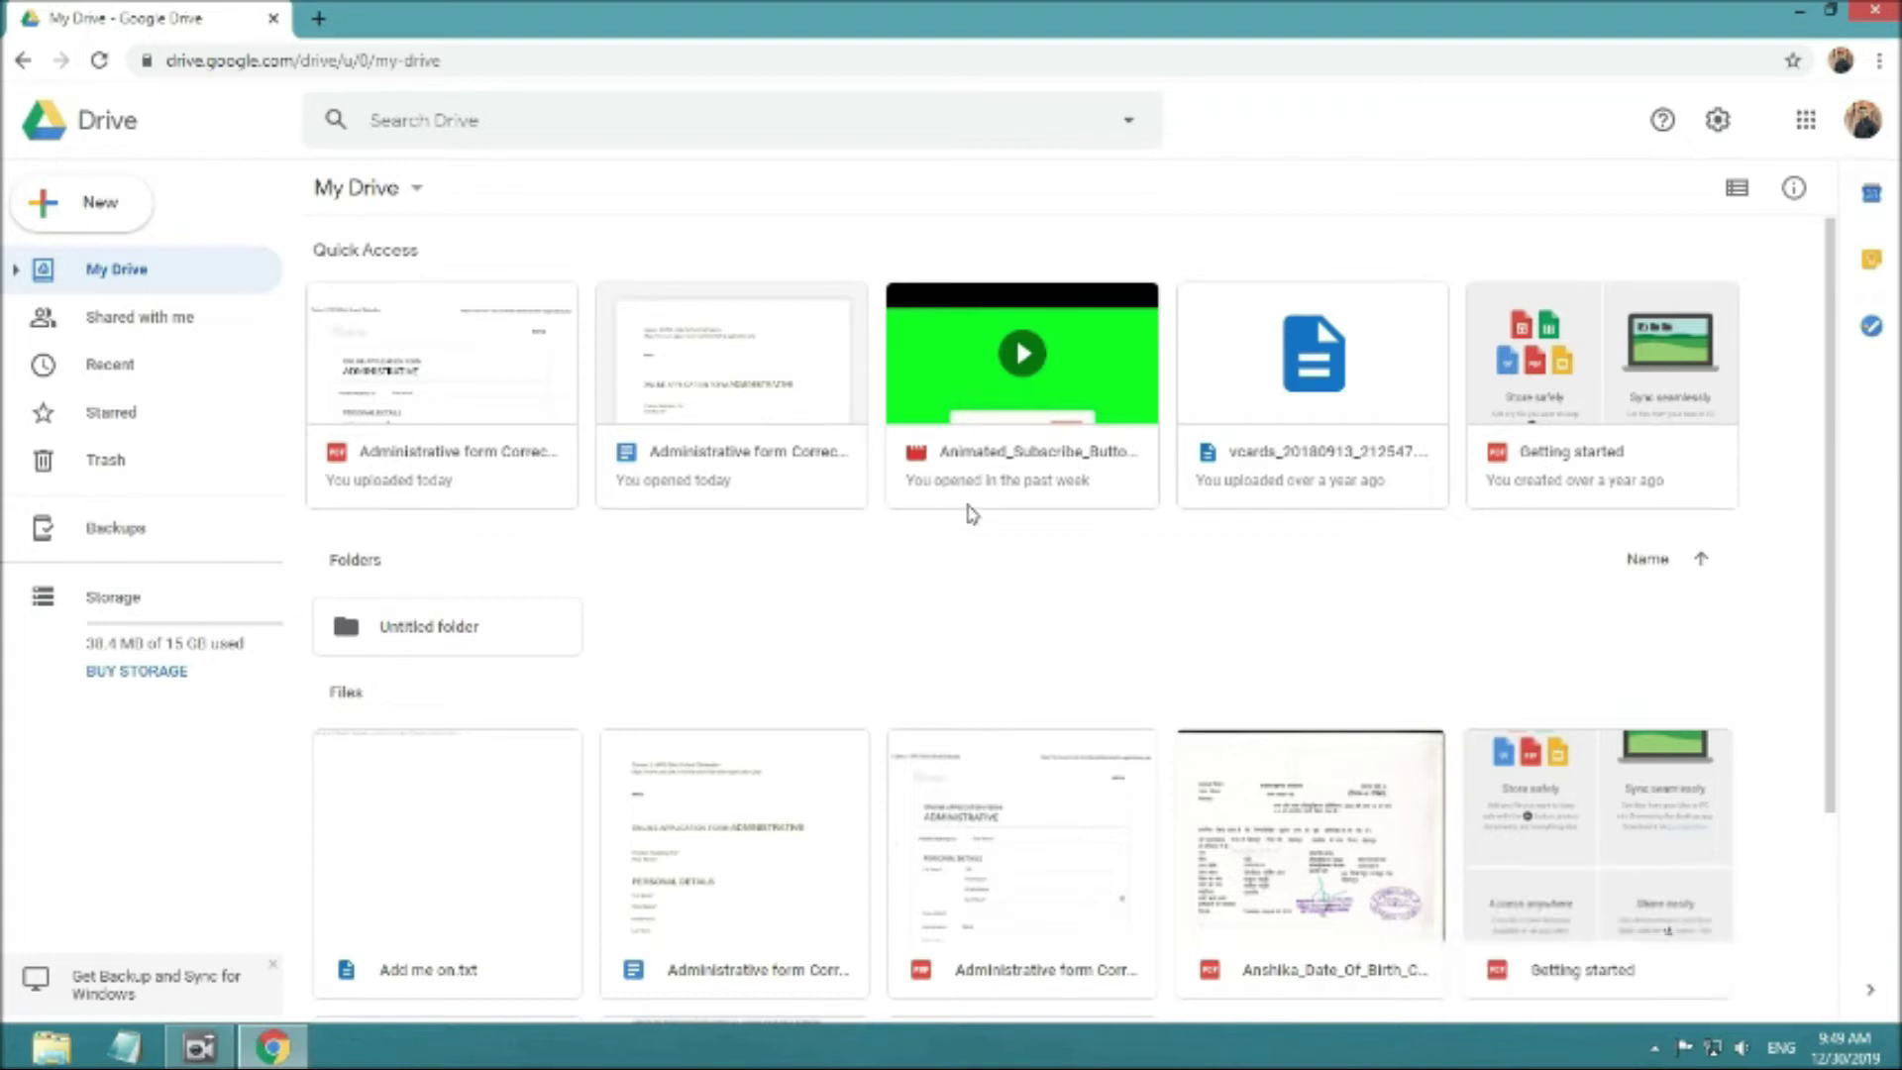
{"action": "left_click", "coordinate": [411, 187]}
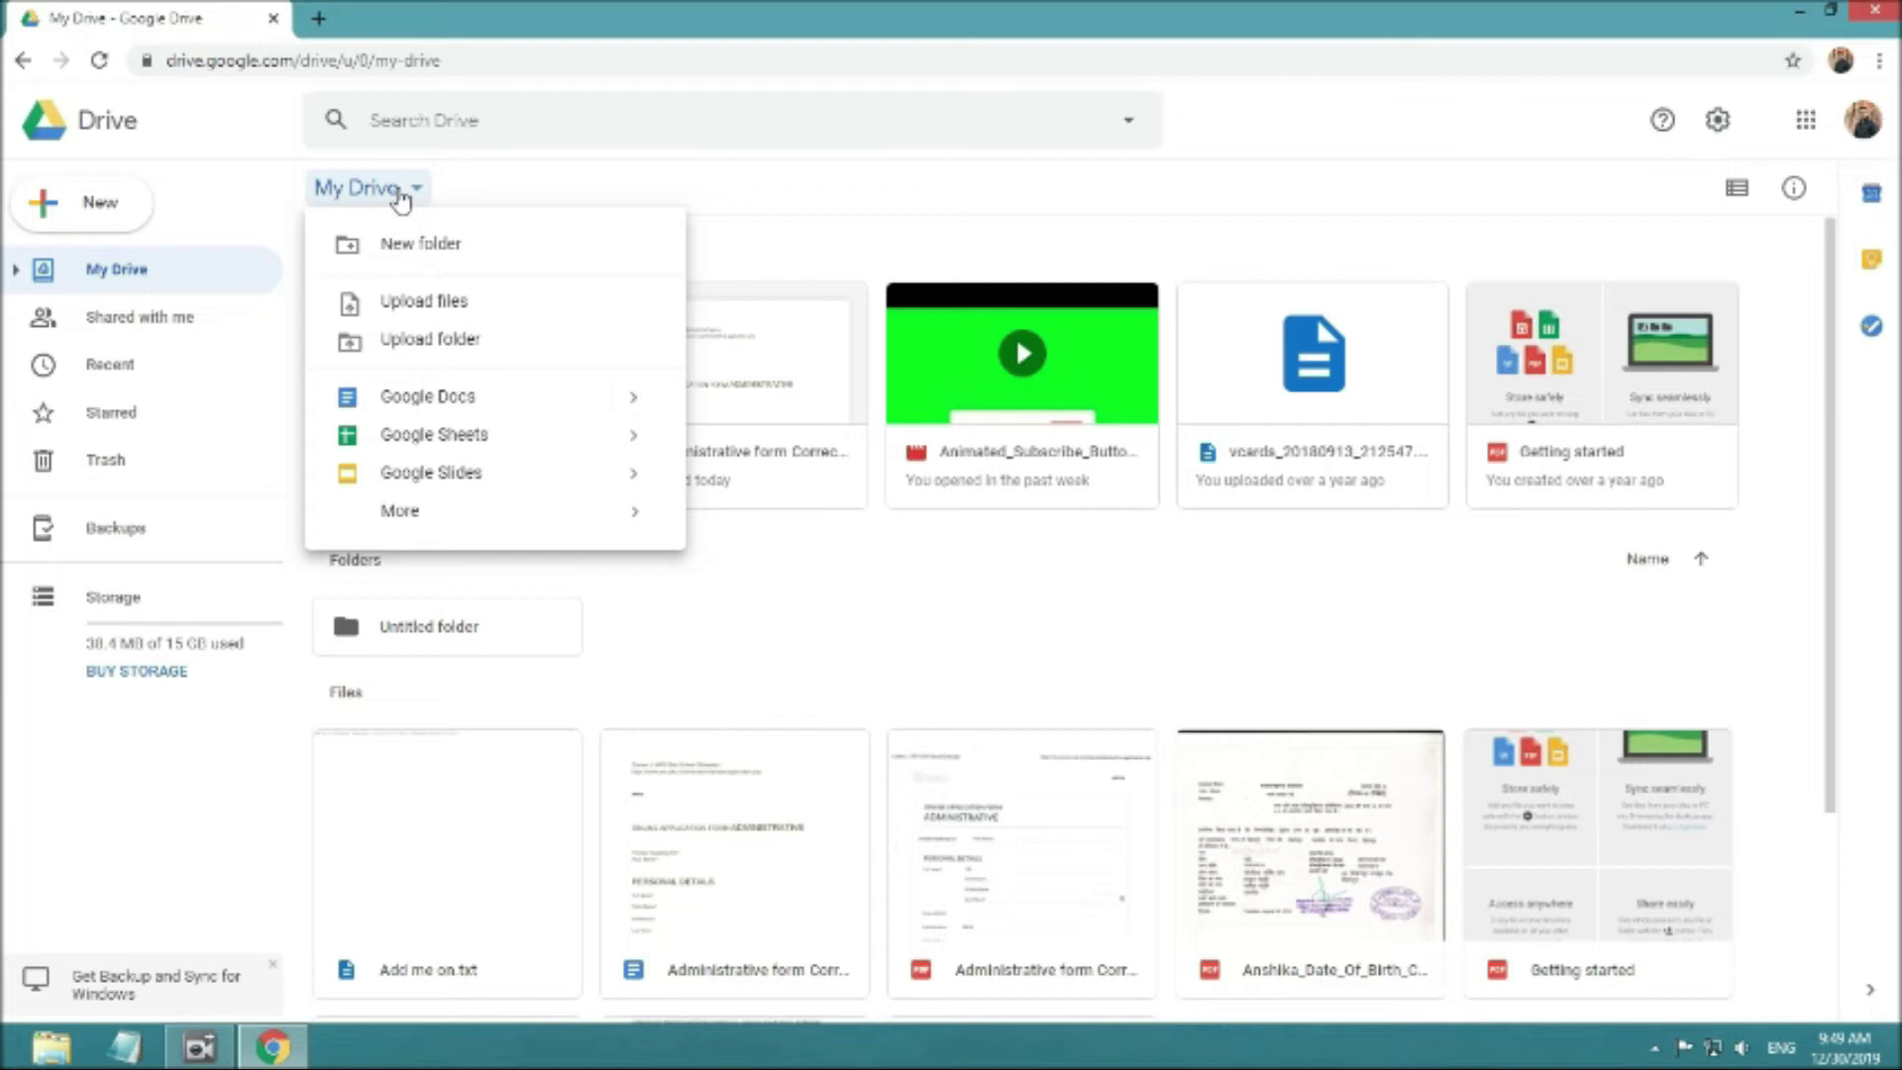
{"action": "left_click", "coordinate": [550, 188]}
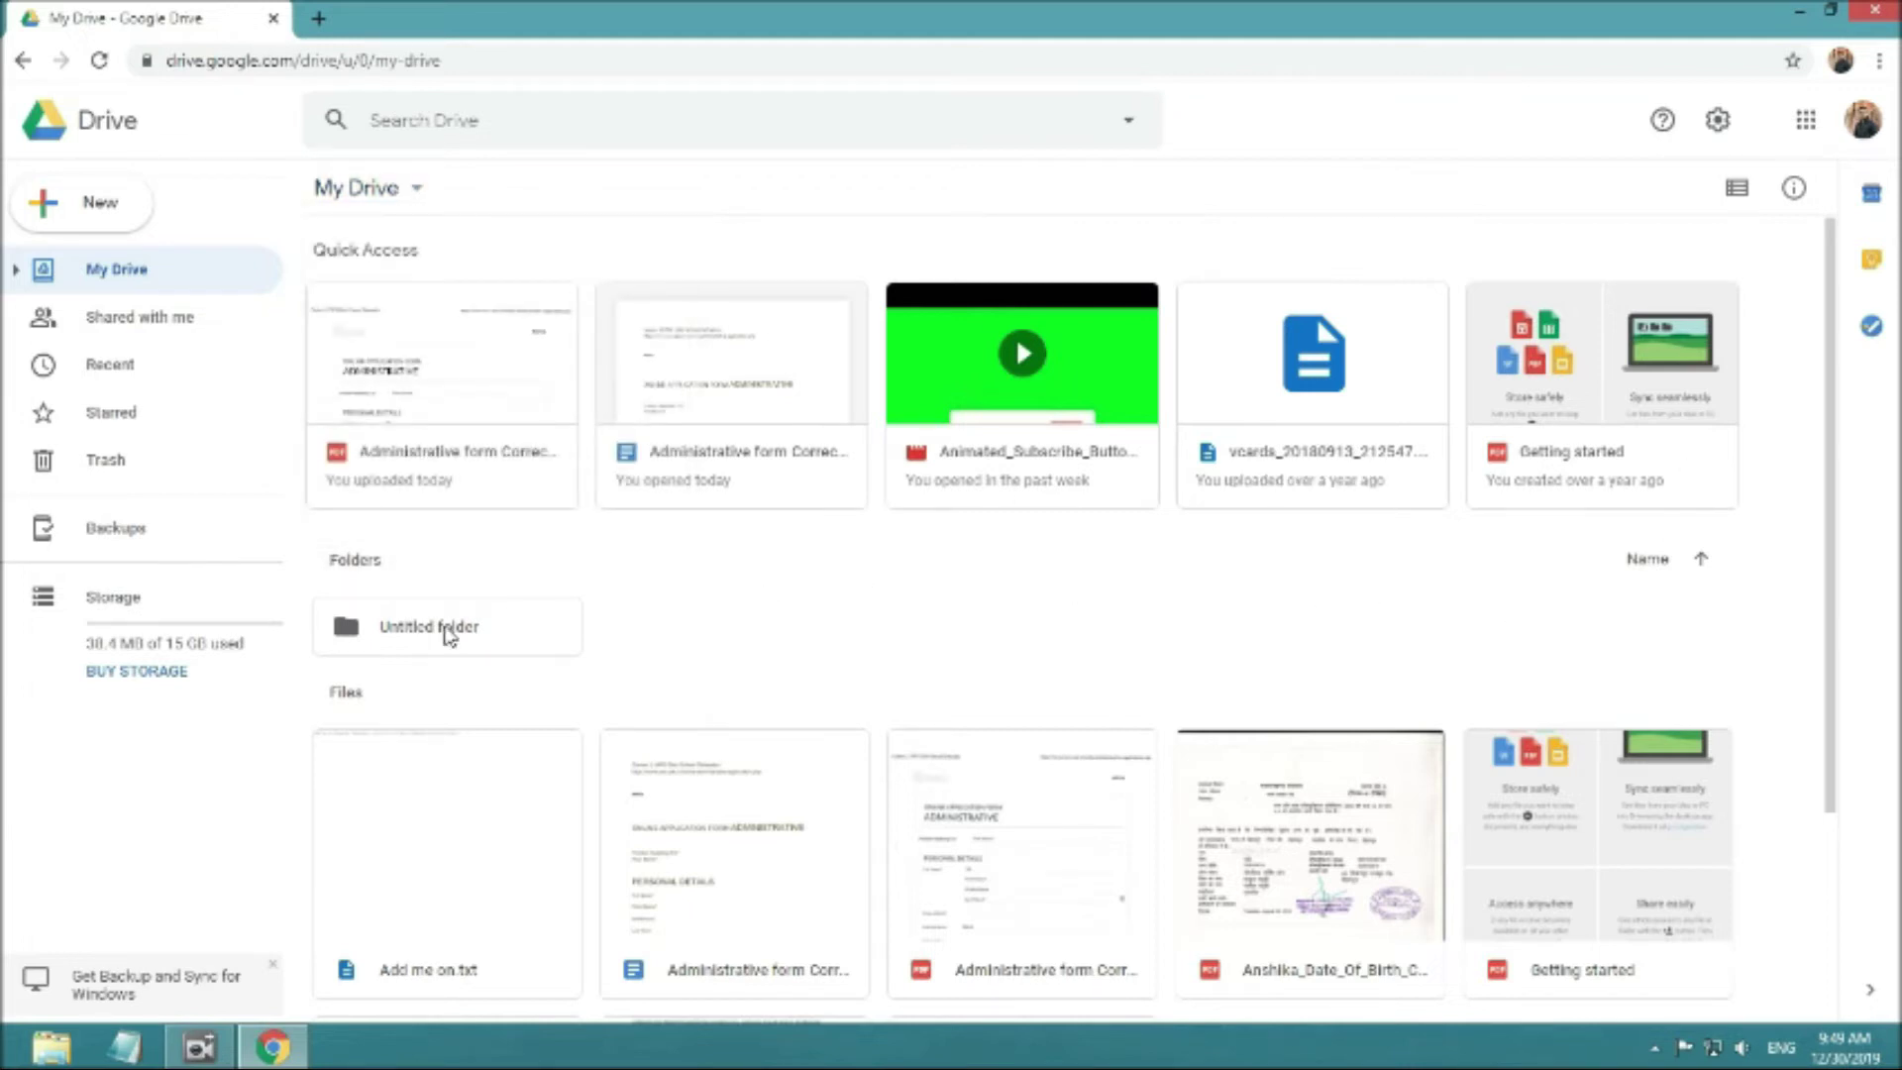
{"action": "left_click_drag", "start_coordinate": [1833, 560], "coordinate": [1889, 880]}
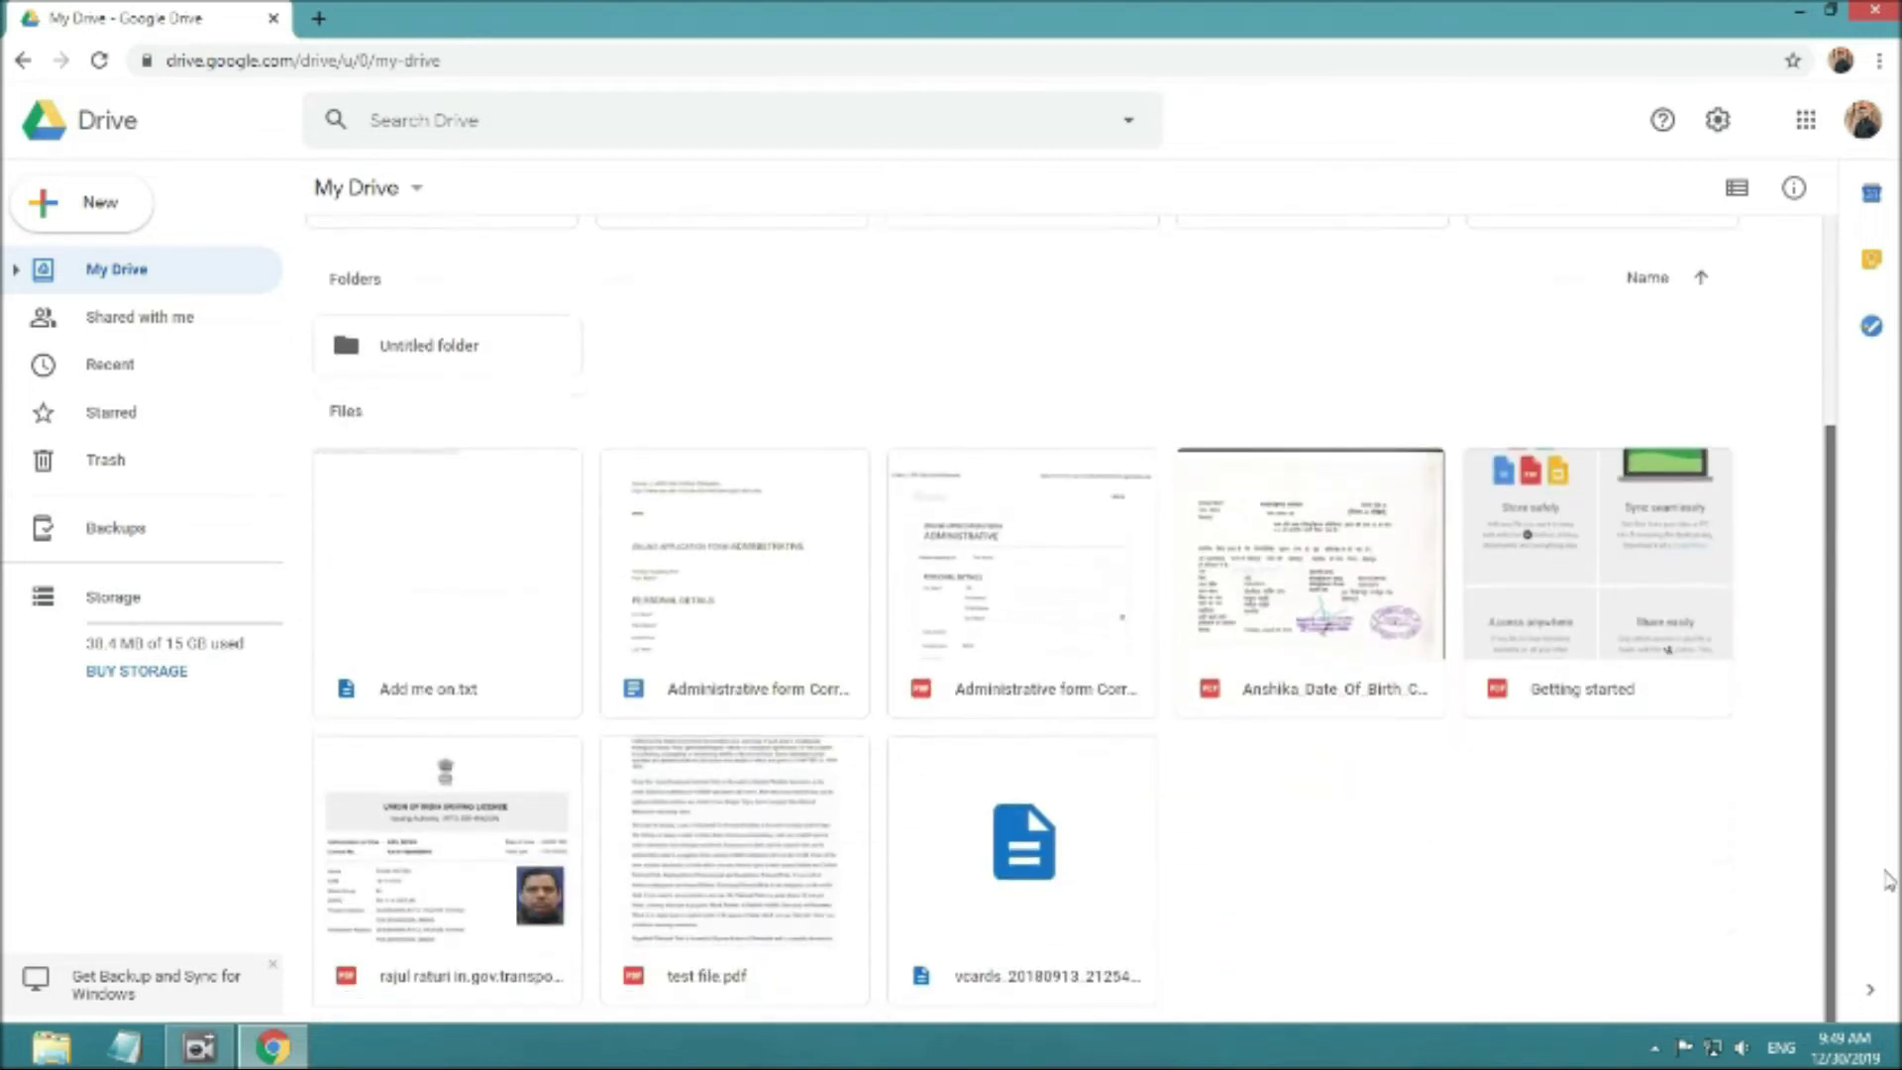
- Open test file.pdf with Google Docs as an editable document
{"action": "right_click", "coordinate": [701, 876]}
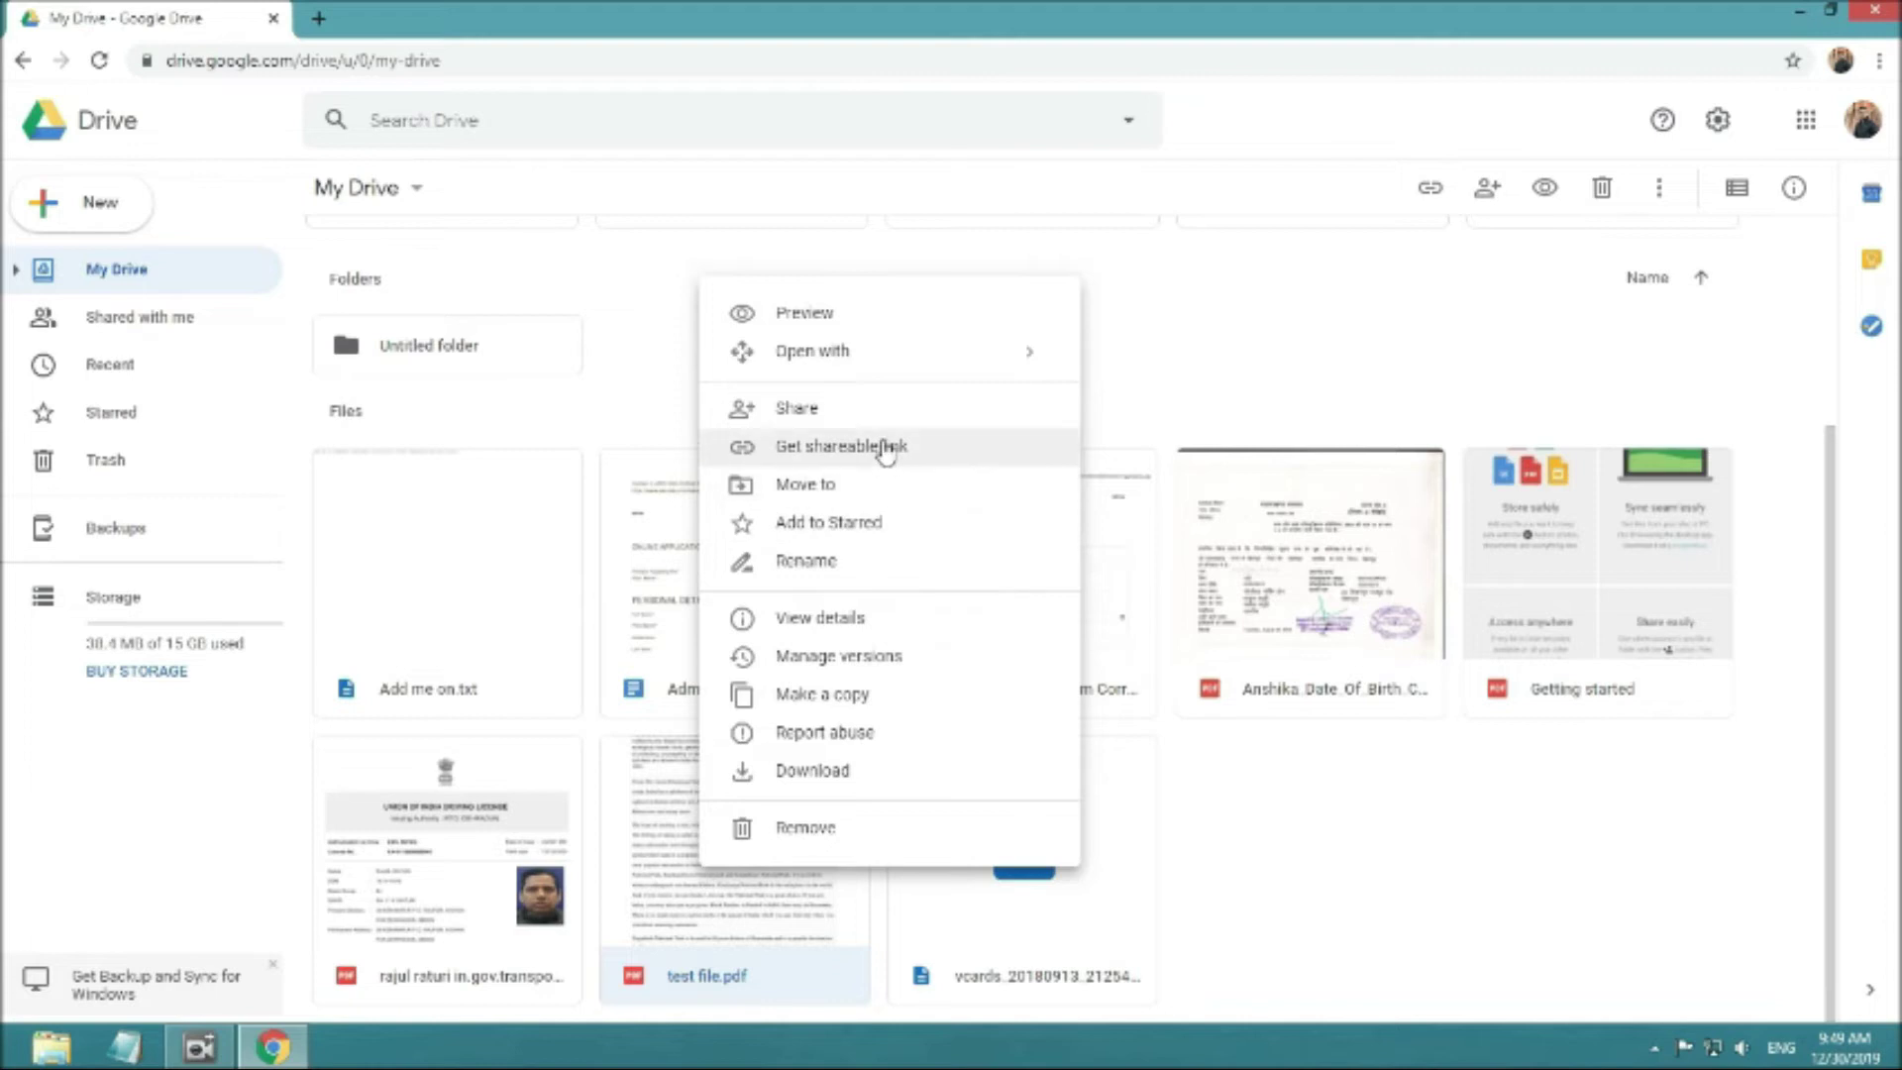
{"action": "mouse_move", "coordinate": [811, 350]}
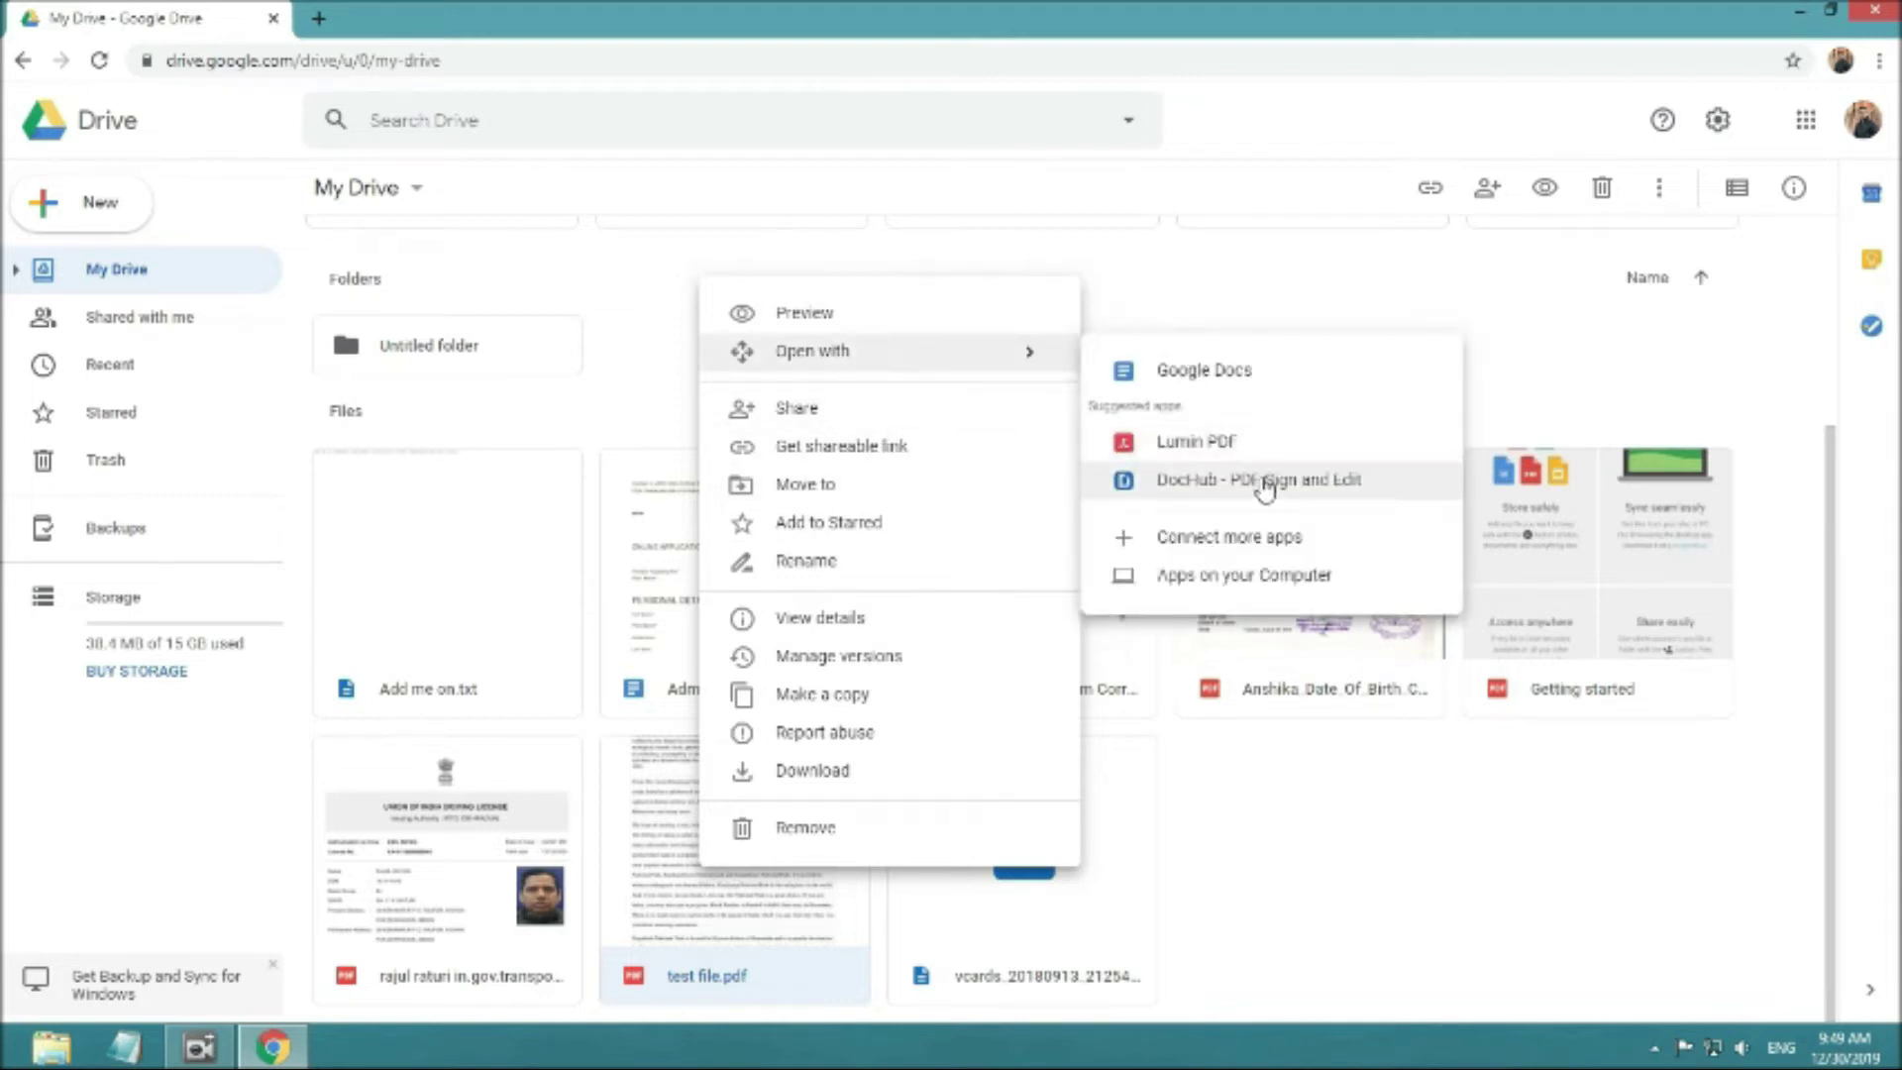
{"action": "left_click", "coordinate": [1229, 374]}
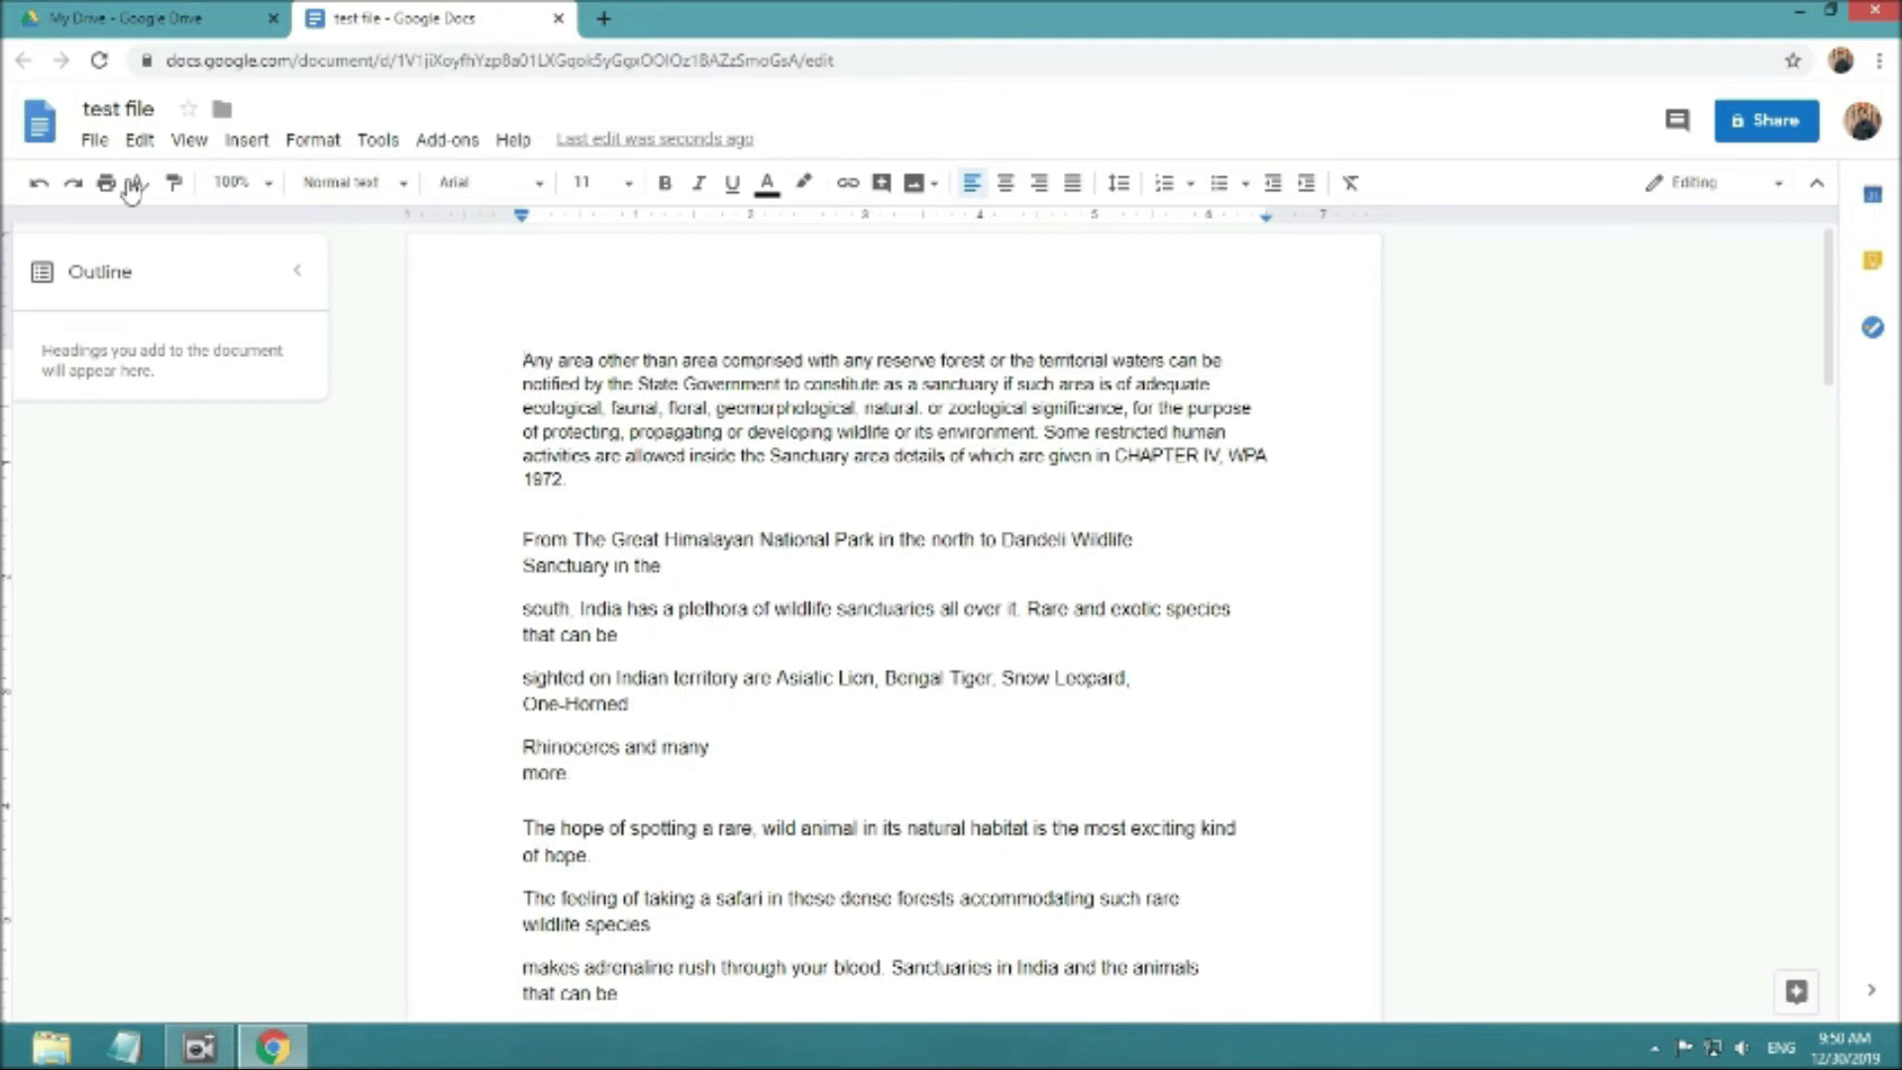
- Download the document as Microsoft Word test file.docx and show it in Downloads
{"action": "left_click", "coordinate": [96, 142]}
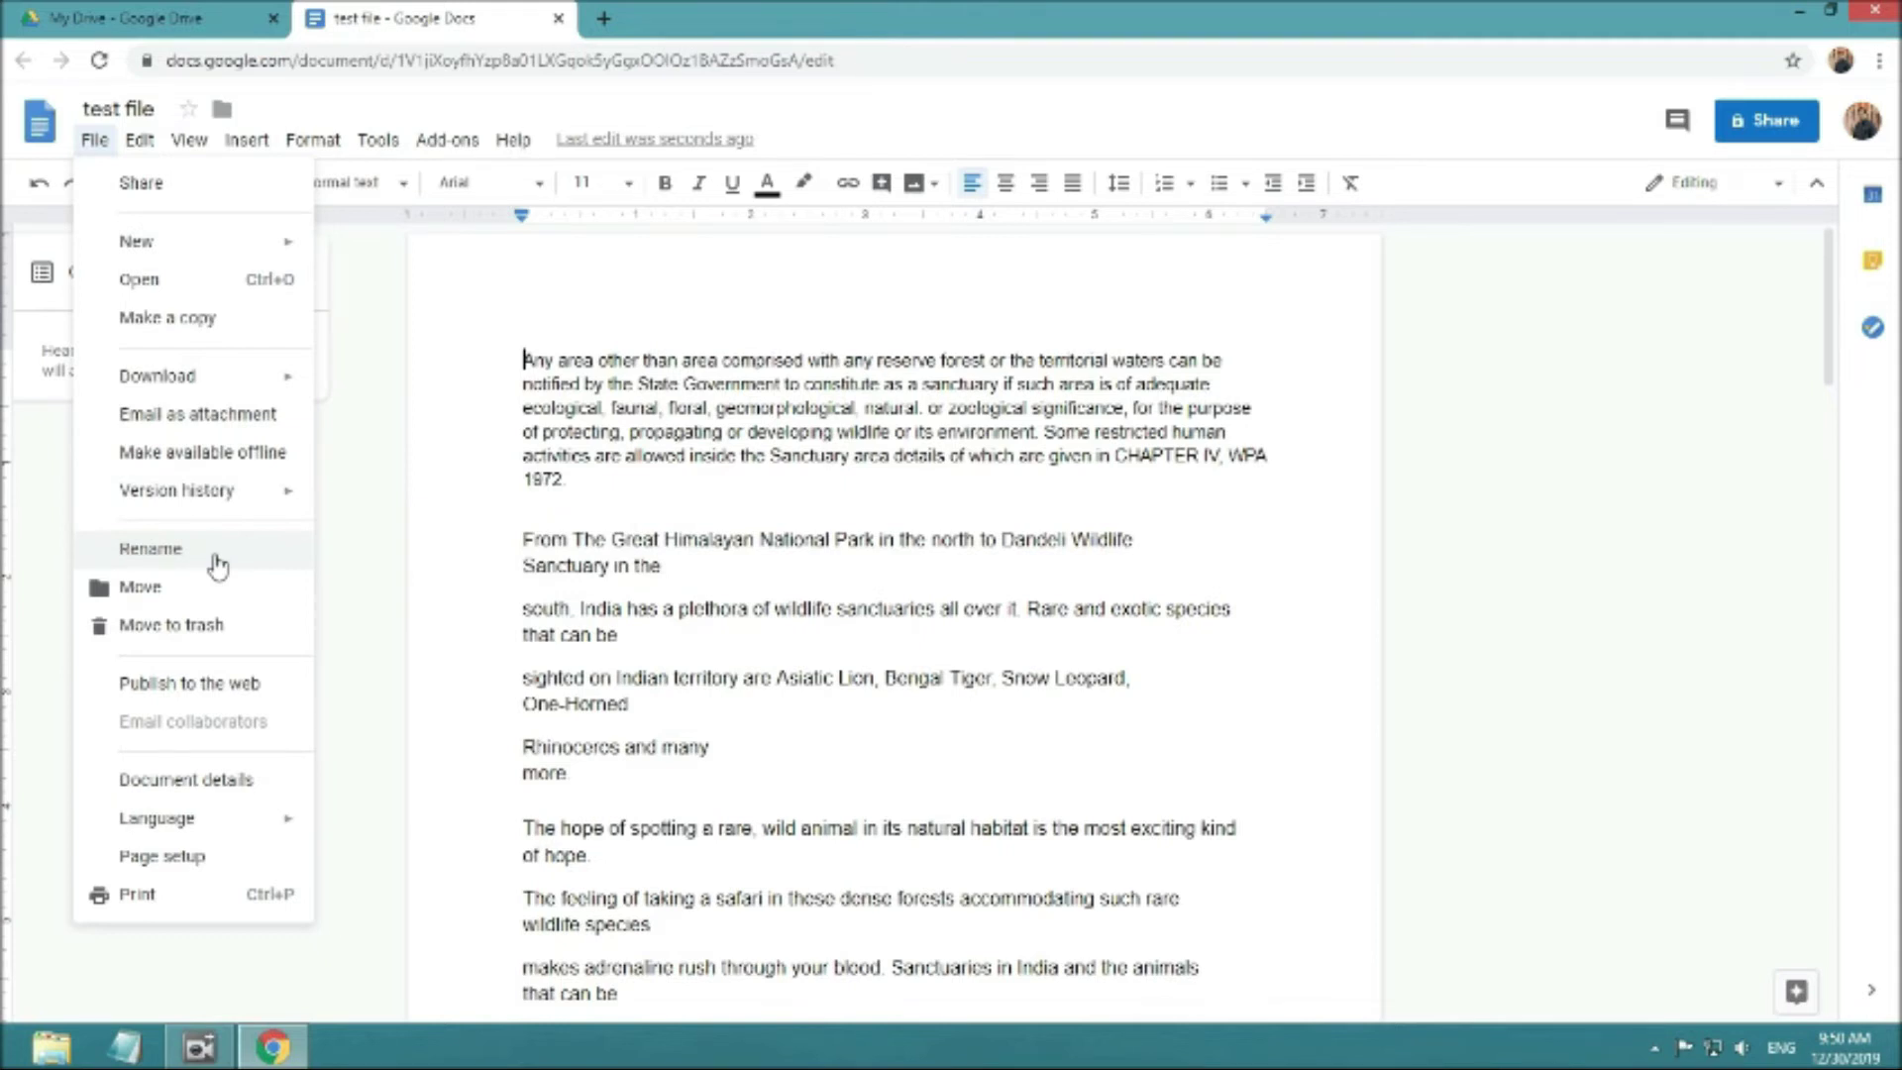
{"action": "mouse_move", "coordinate": [158, 375]}
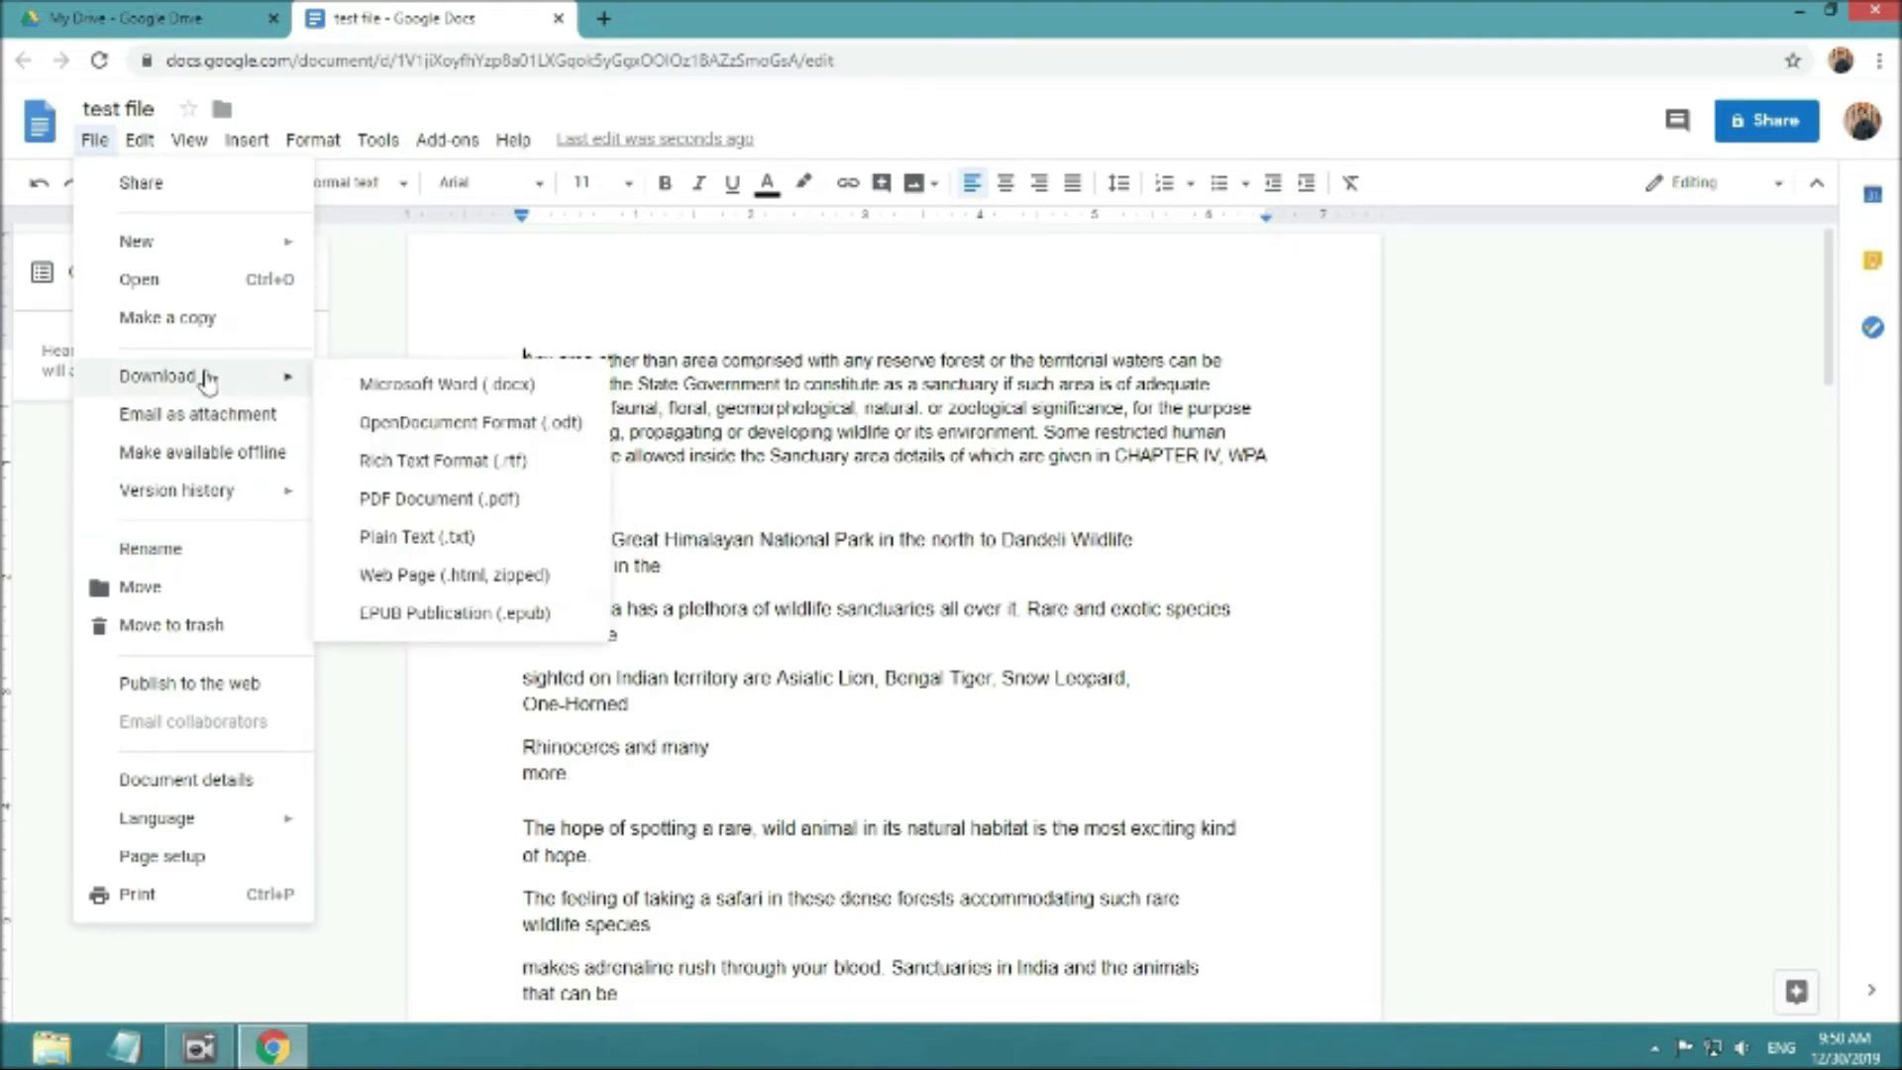
{"action": "left_click", "coordinate": [431, 386]}
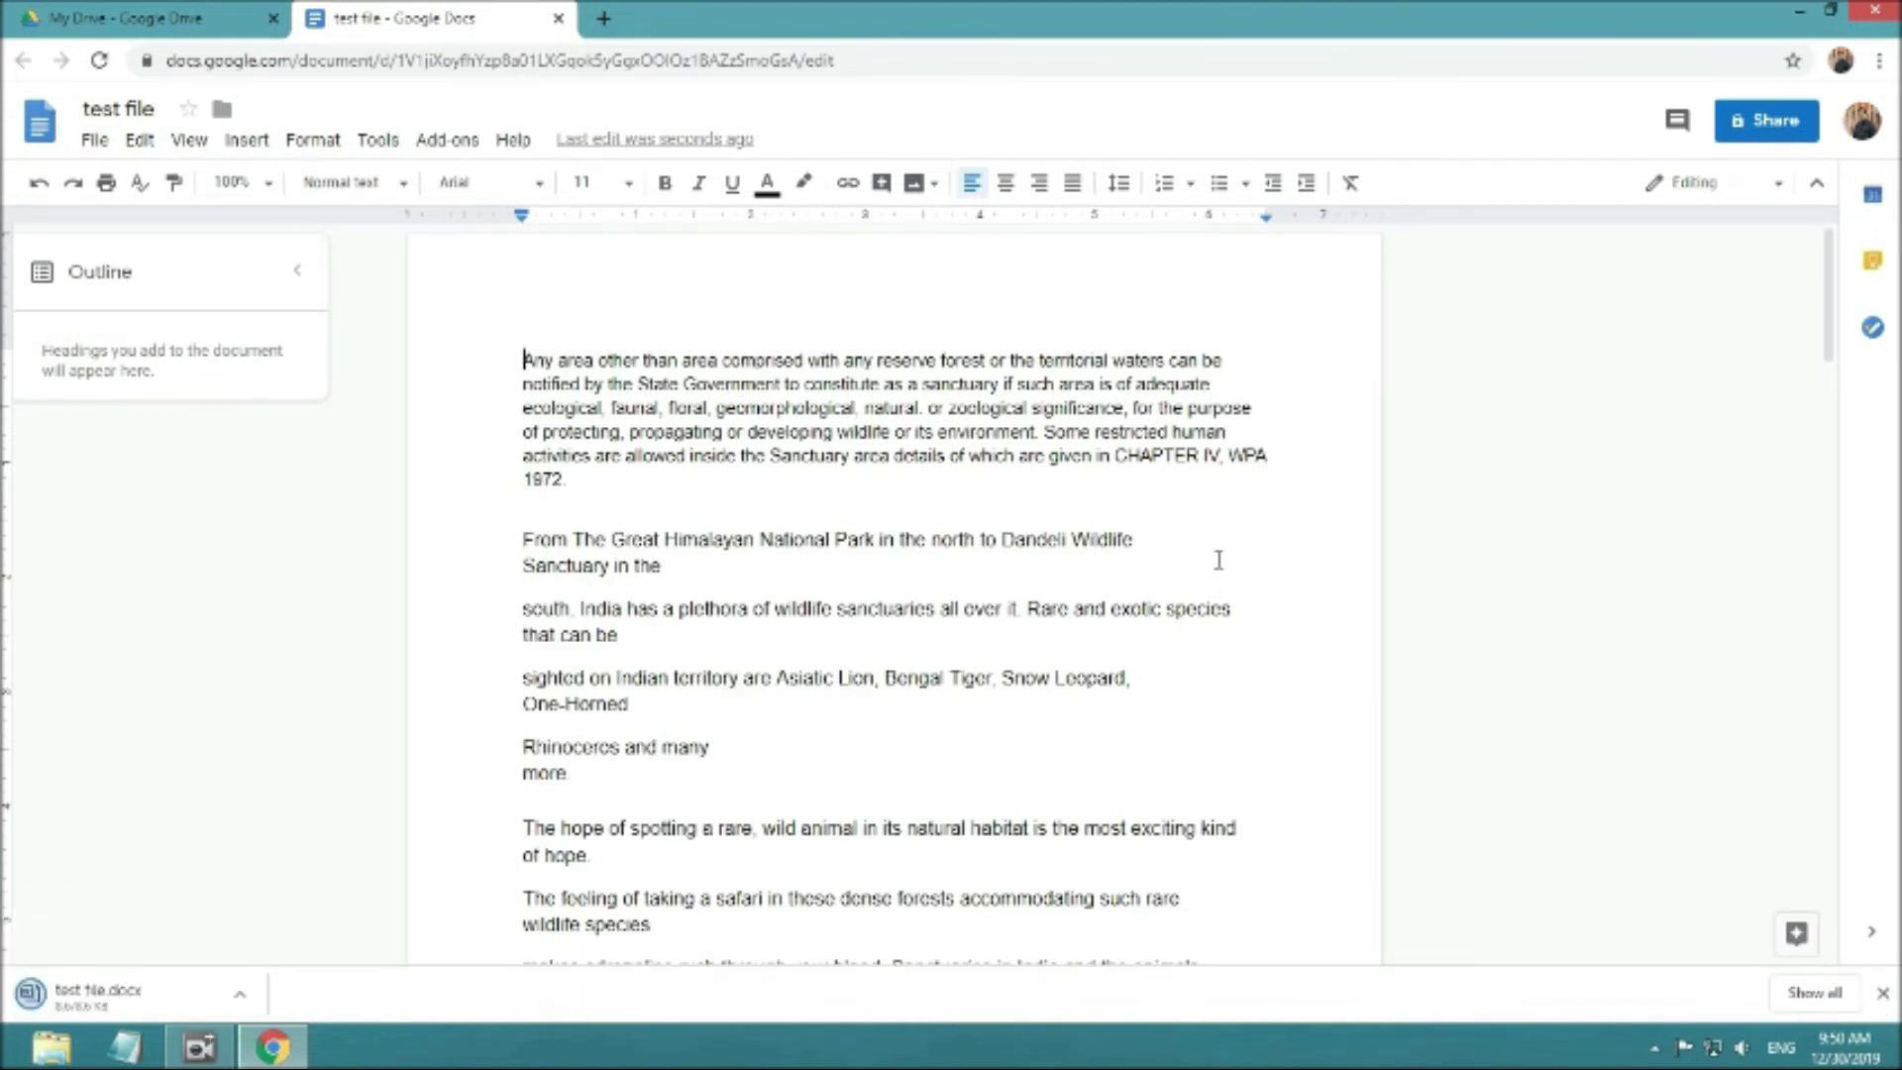
{"action": "left_click", "coordinate": [243, 994]}
{"action": "left_click", "coordinate": [305, 913]}
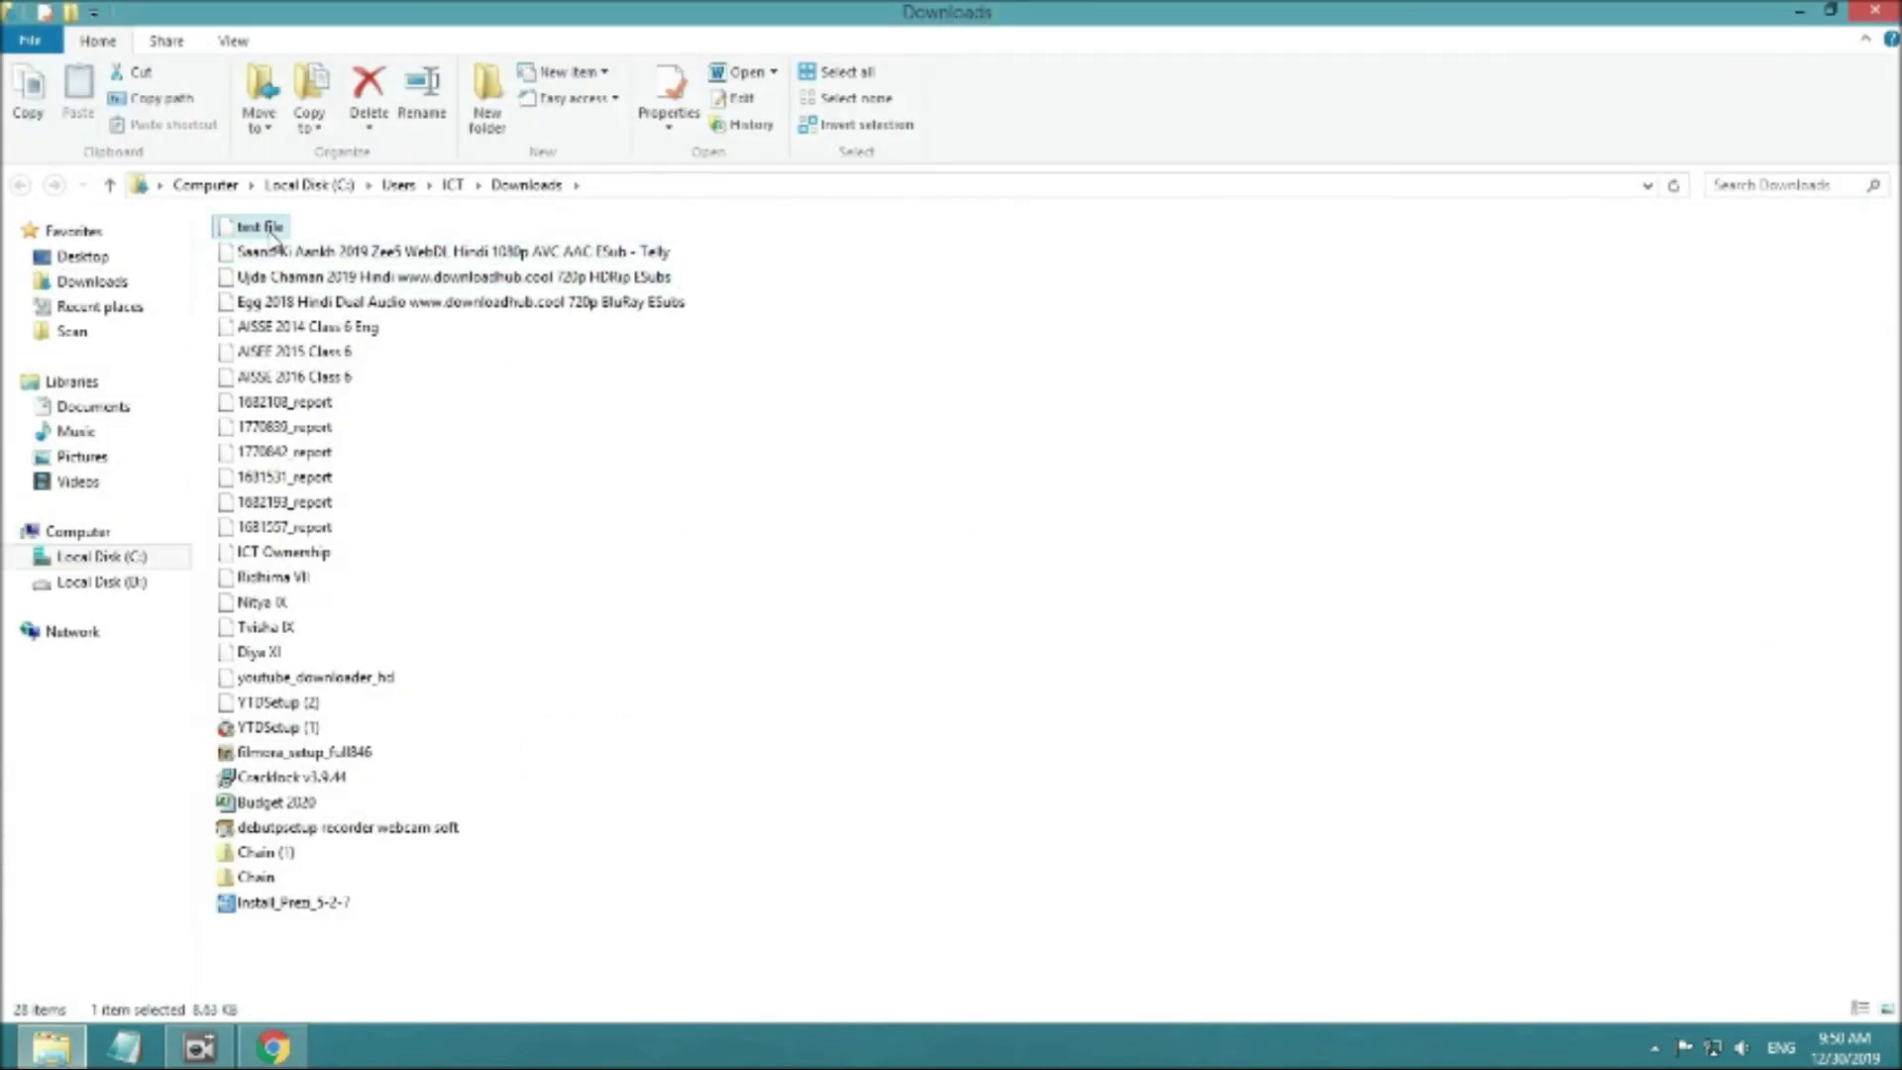
- Copy test file.docx from Downloads, then close Explorer and minimize Chrome
{"action": "right_click", "coordinate": [274, 236]}
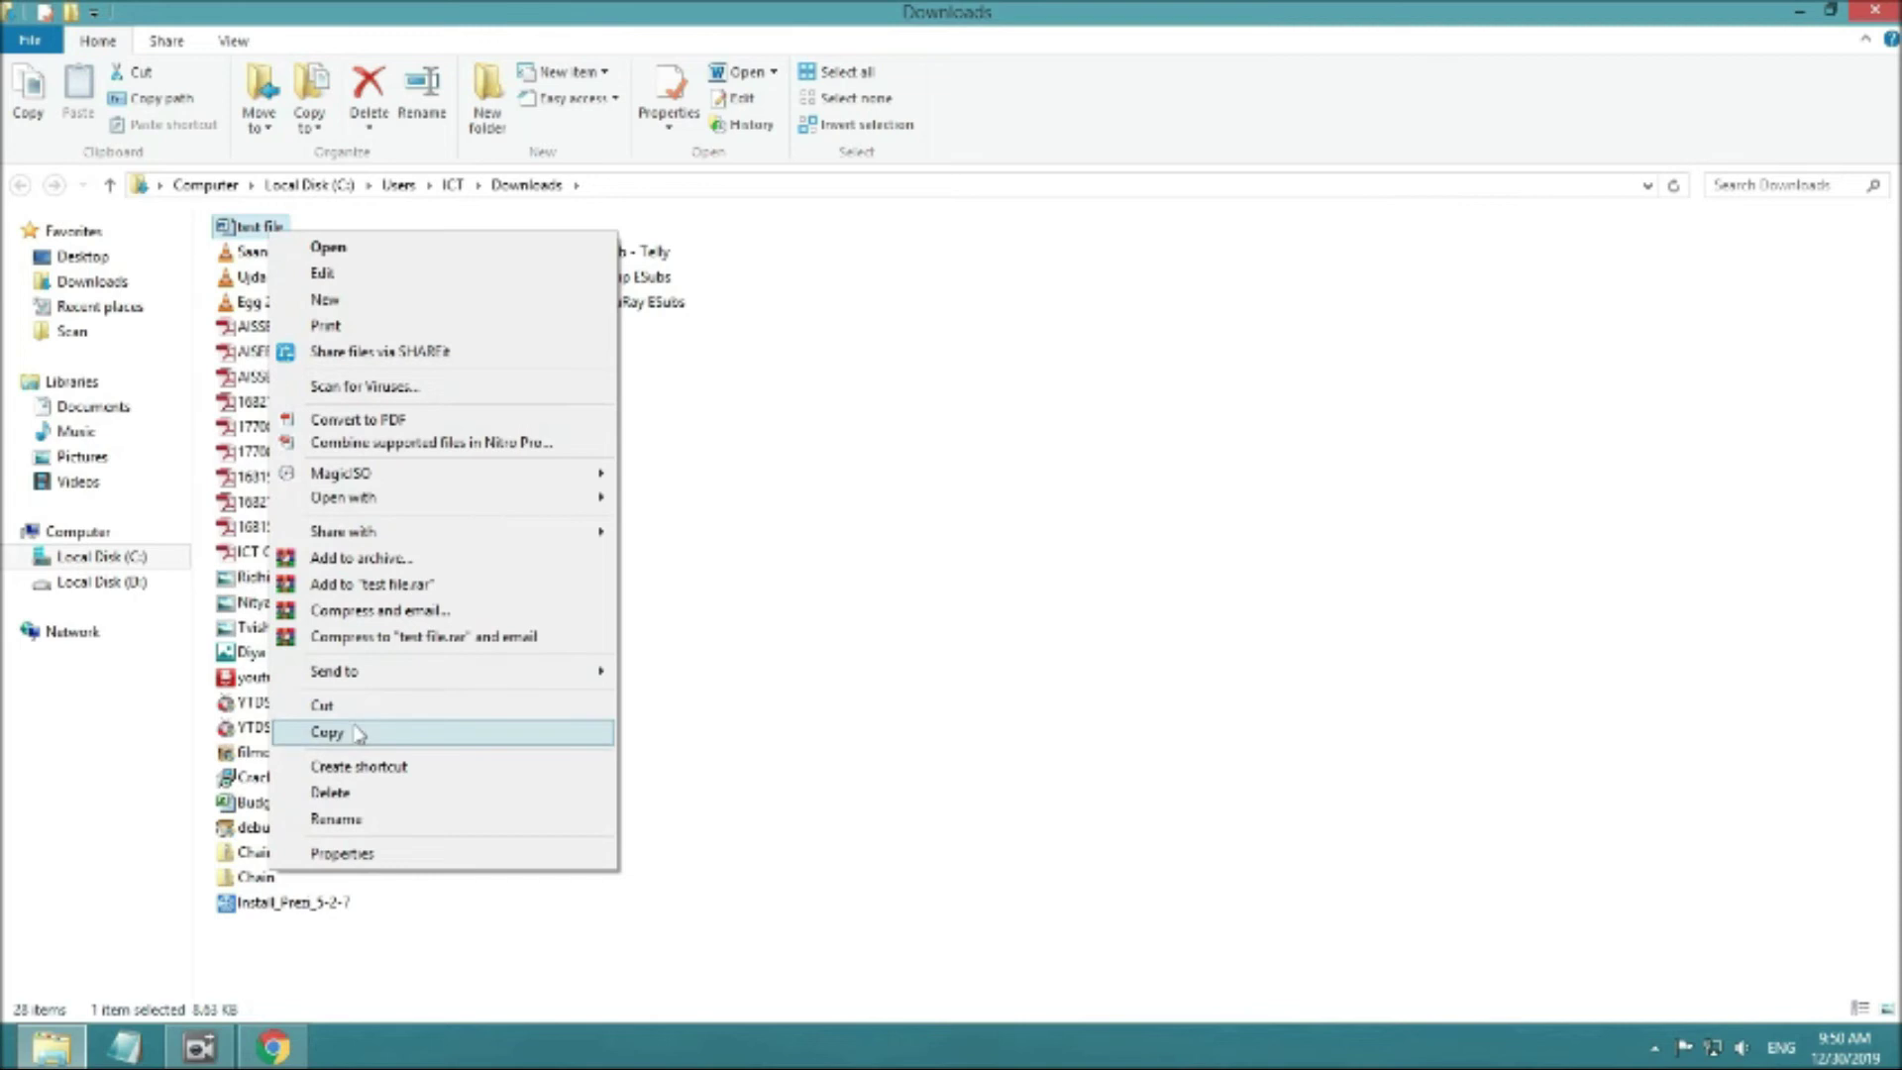
{"action": "left_click", "coordinate": [318, 733]}
{"action": "left_click", "coordinate": [1873, 14]}
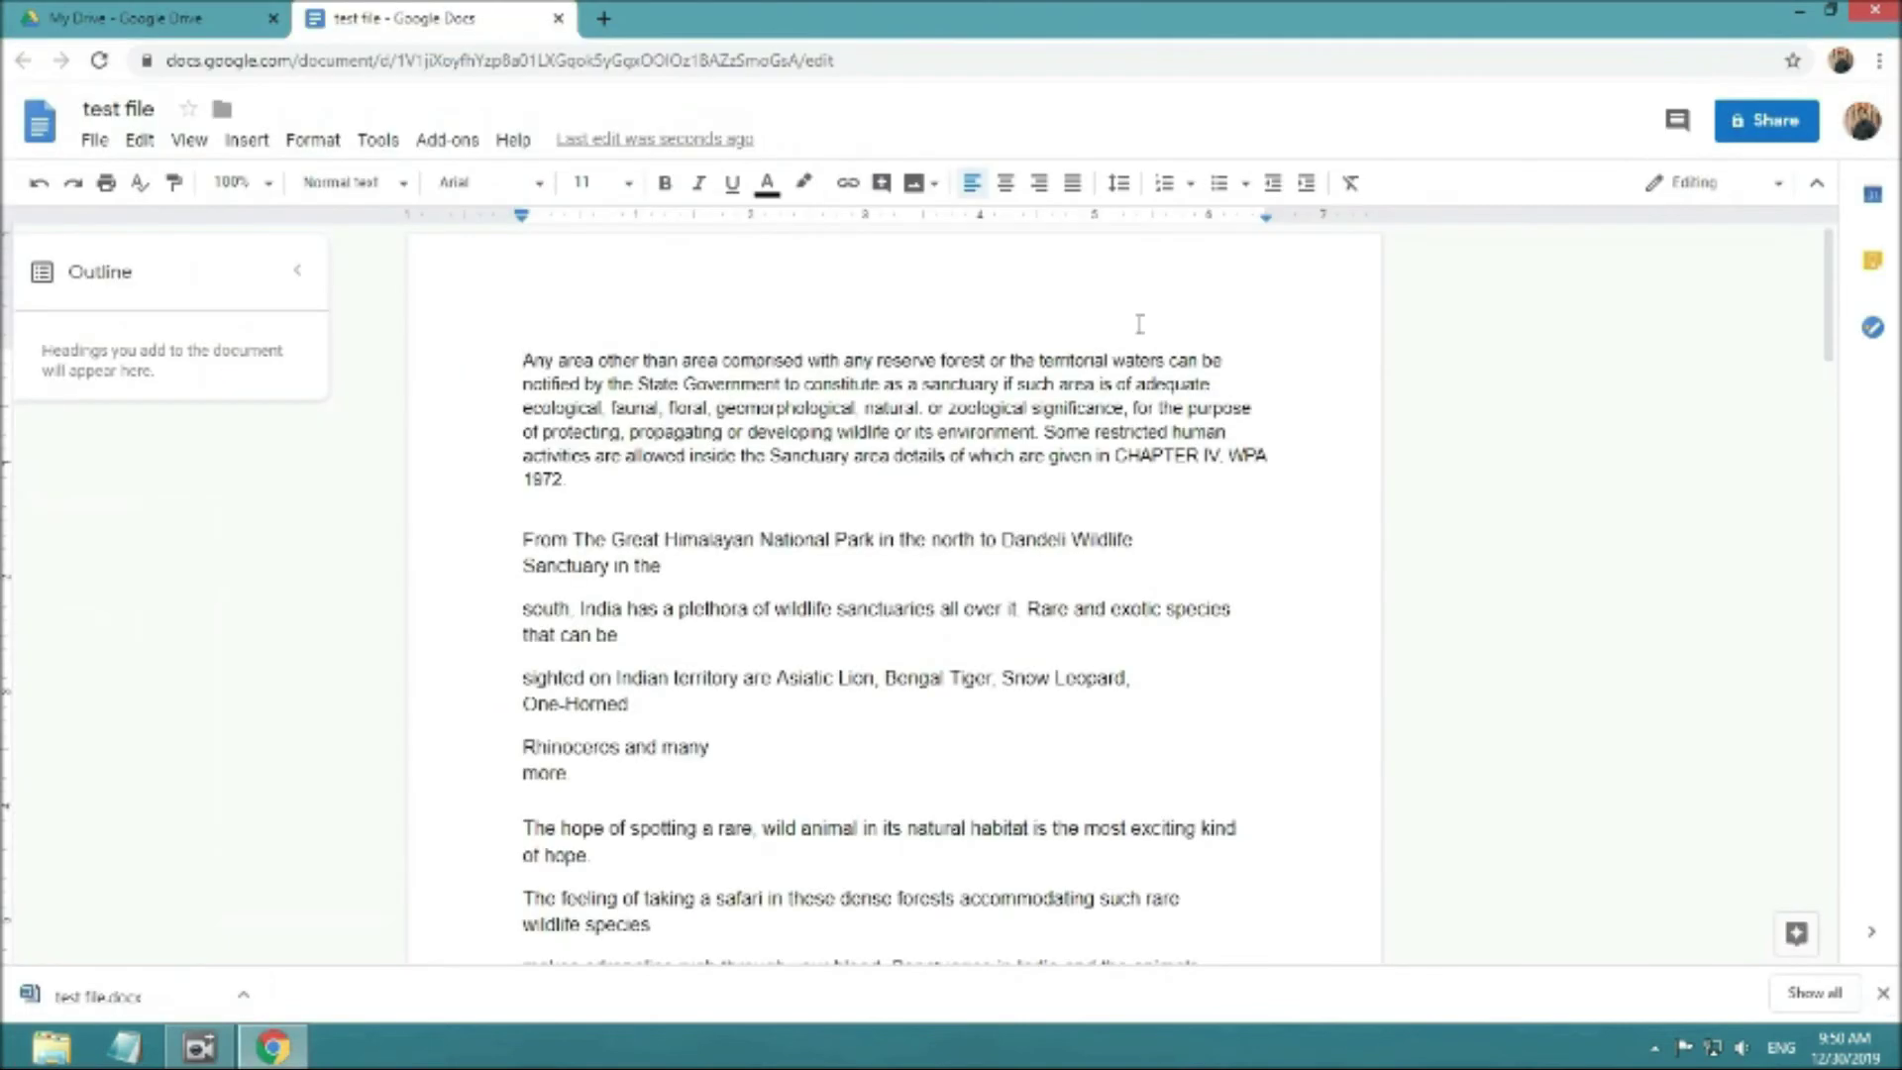
{"action": "left_click", "coordinate": [1803, 14]}
- Paste the copied test file.docx onto the desktop
{"action": "right_click", "coordinate": [737, 423]}
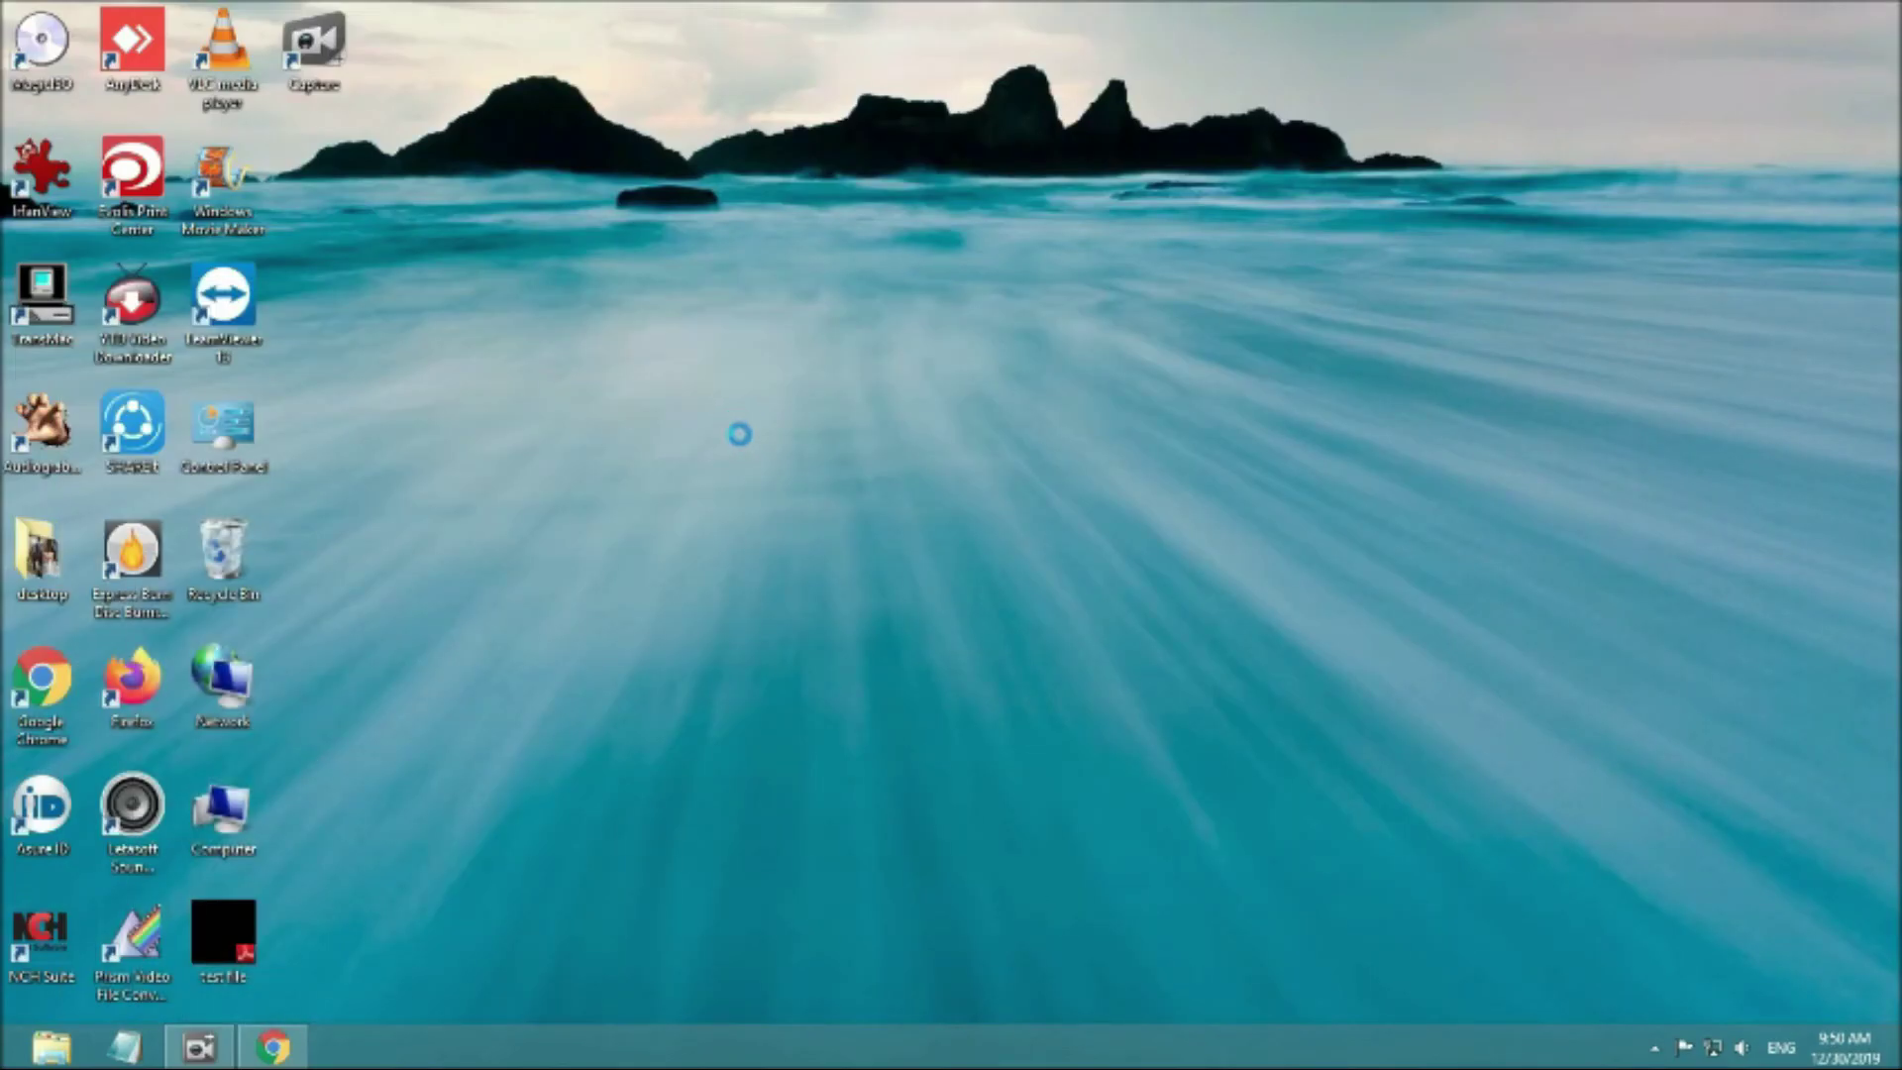
{"action": "left_click", "coordinate": [781, 525]}
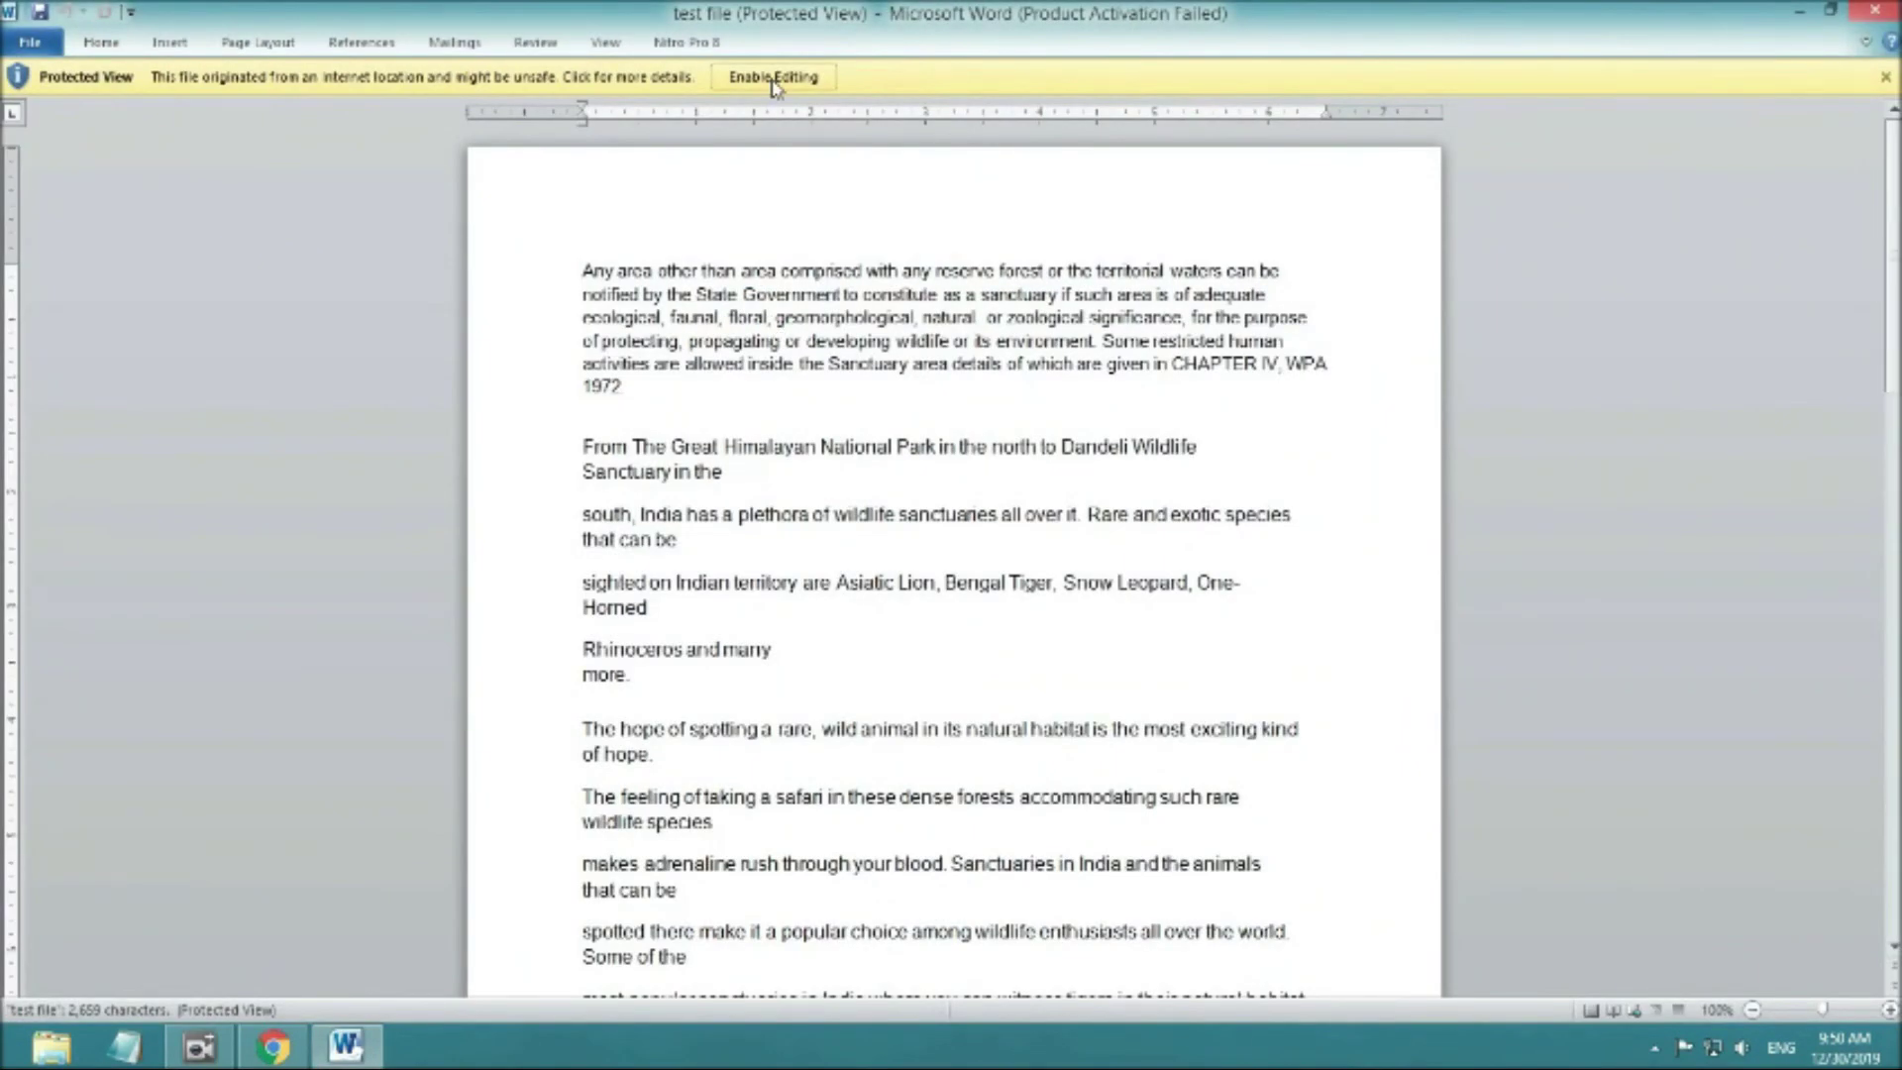
- Dismiss the Office activation notice and enable editing of test file.docx
{"action": "left_click", "coordinate": [774, 79]}
{"action": "left_click", "coordinate": [1190, 751]}
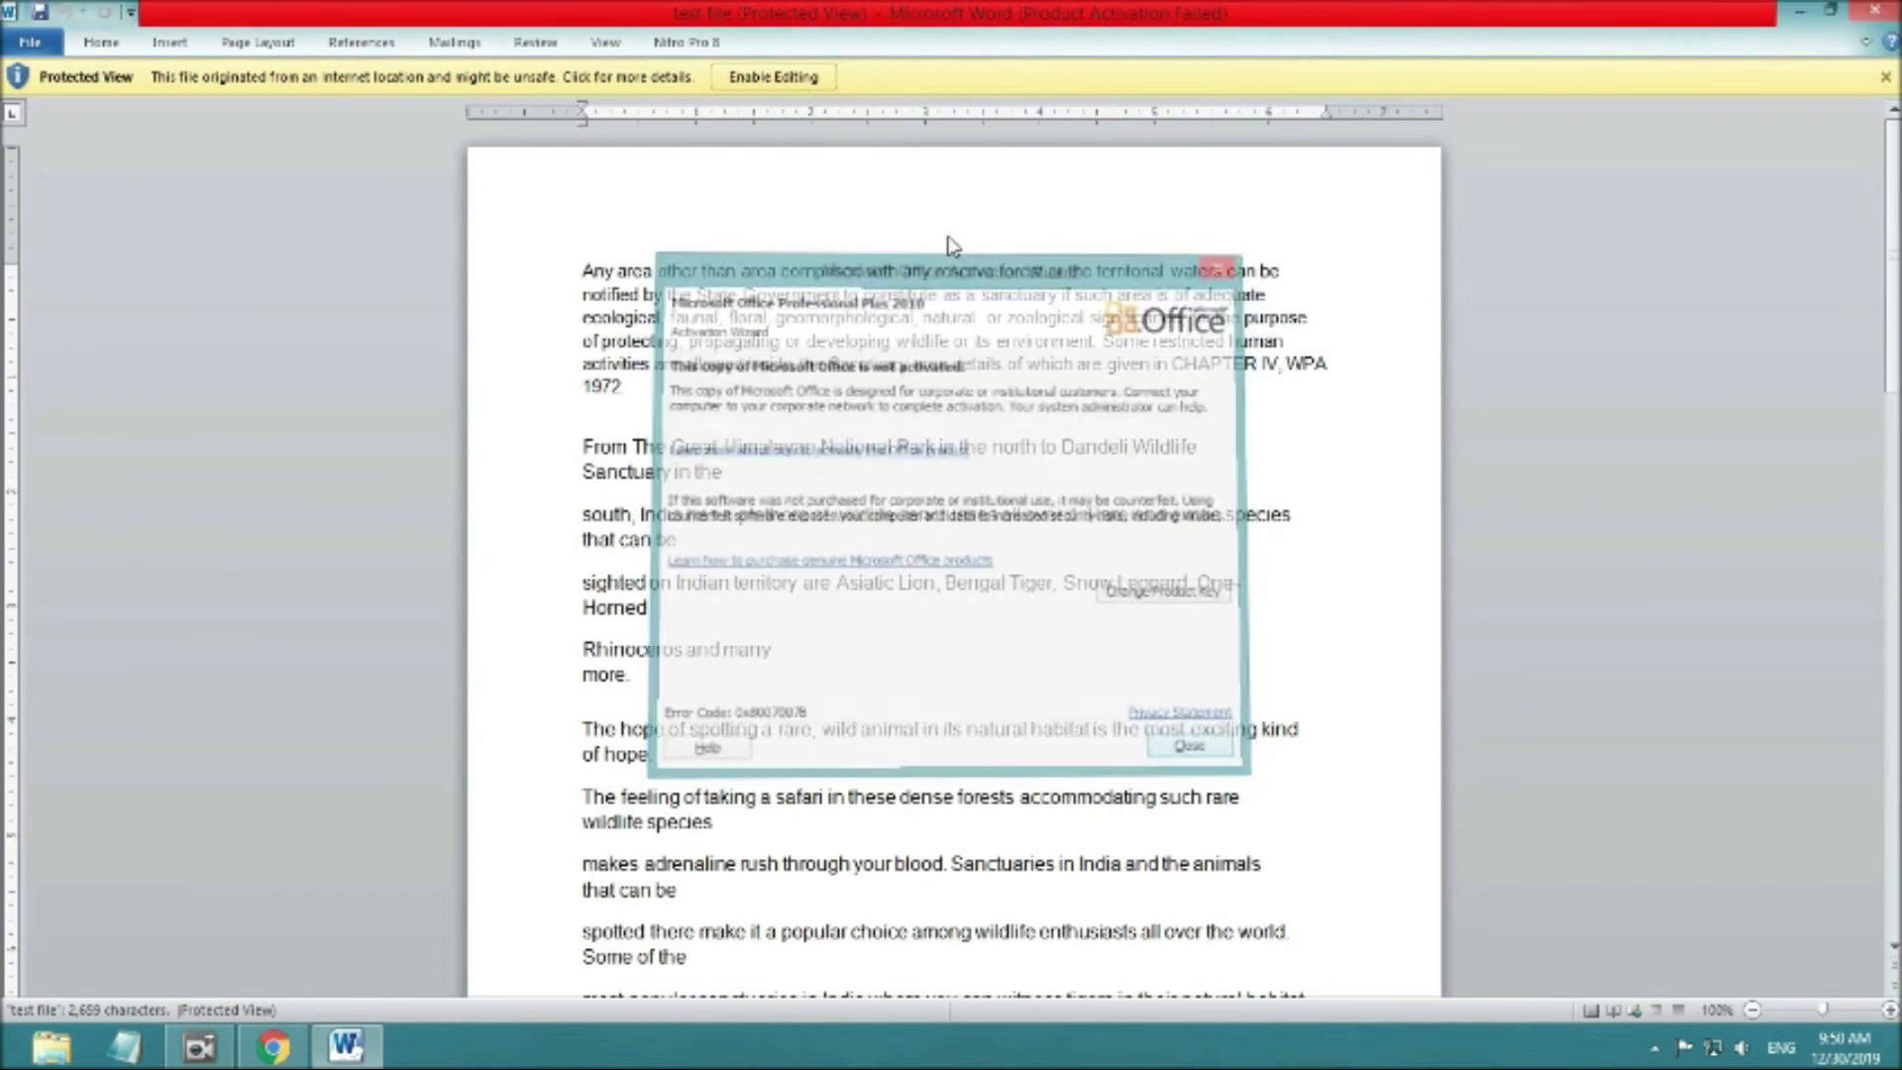
{"action": "left_click", "coordinate": [782, 79]}
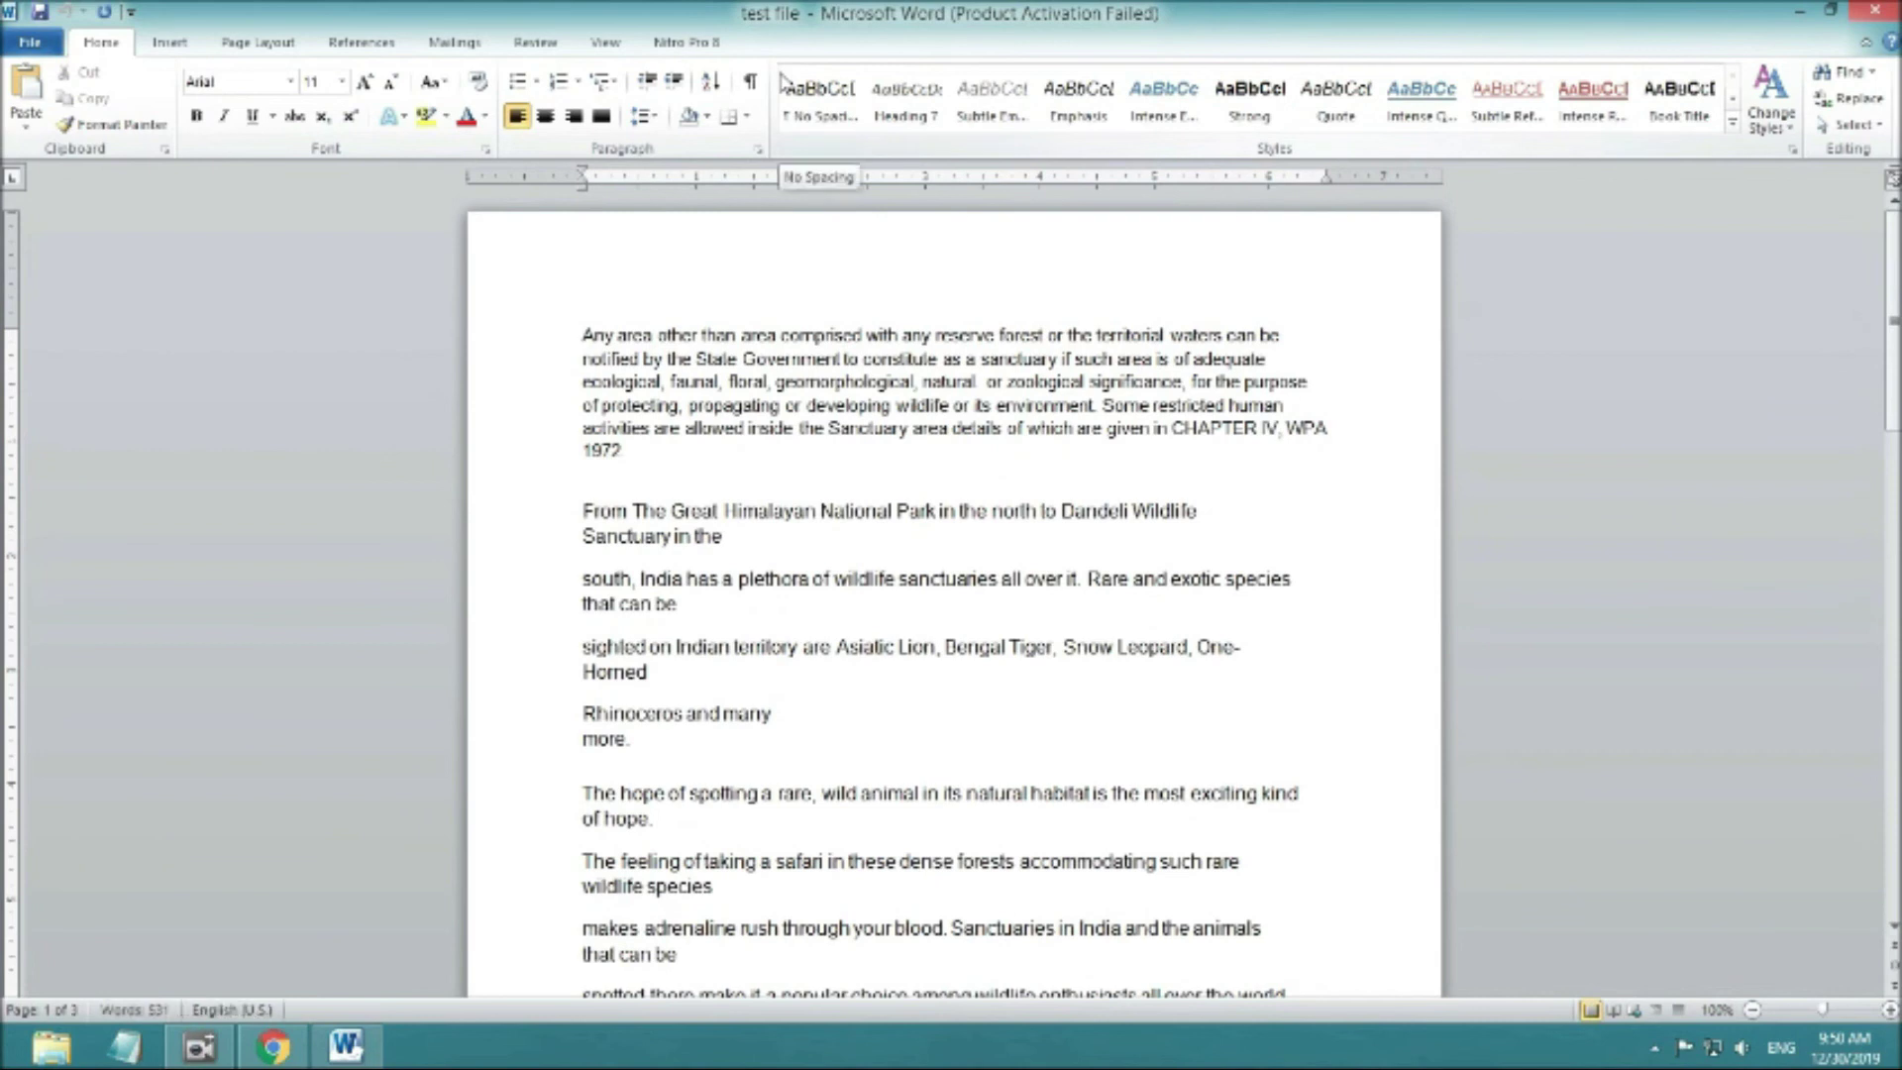
- Scroll through the converted document text, then close Word
{"action": "left_click", "coordinate": [691, 507]}
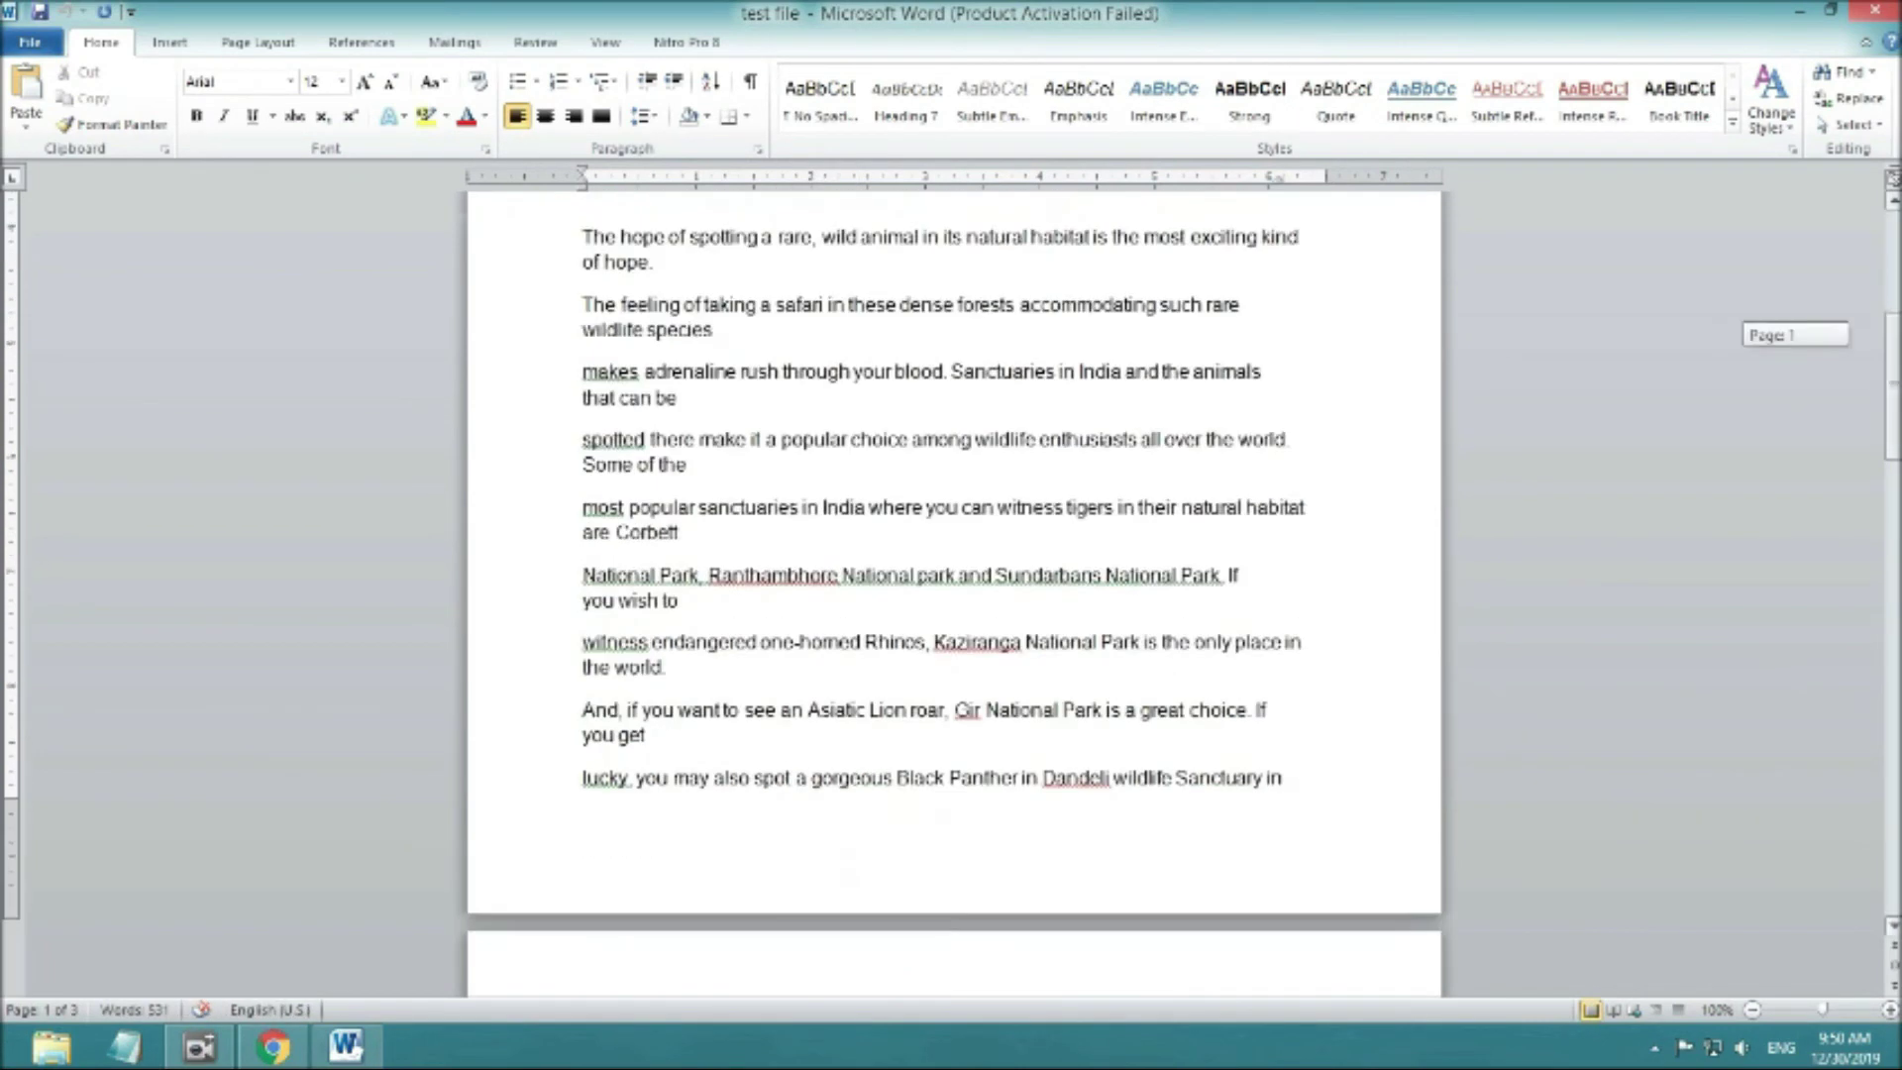
{"action": "left_click_drag", "start_coordinate": [1893, 354], "coordinate": [1894, 436]}
{"action": "left_click_drag", "start_coordinate": [1893, 773], "coordinate": [1893, 354]}
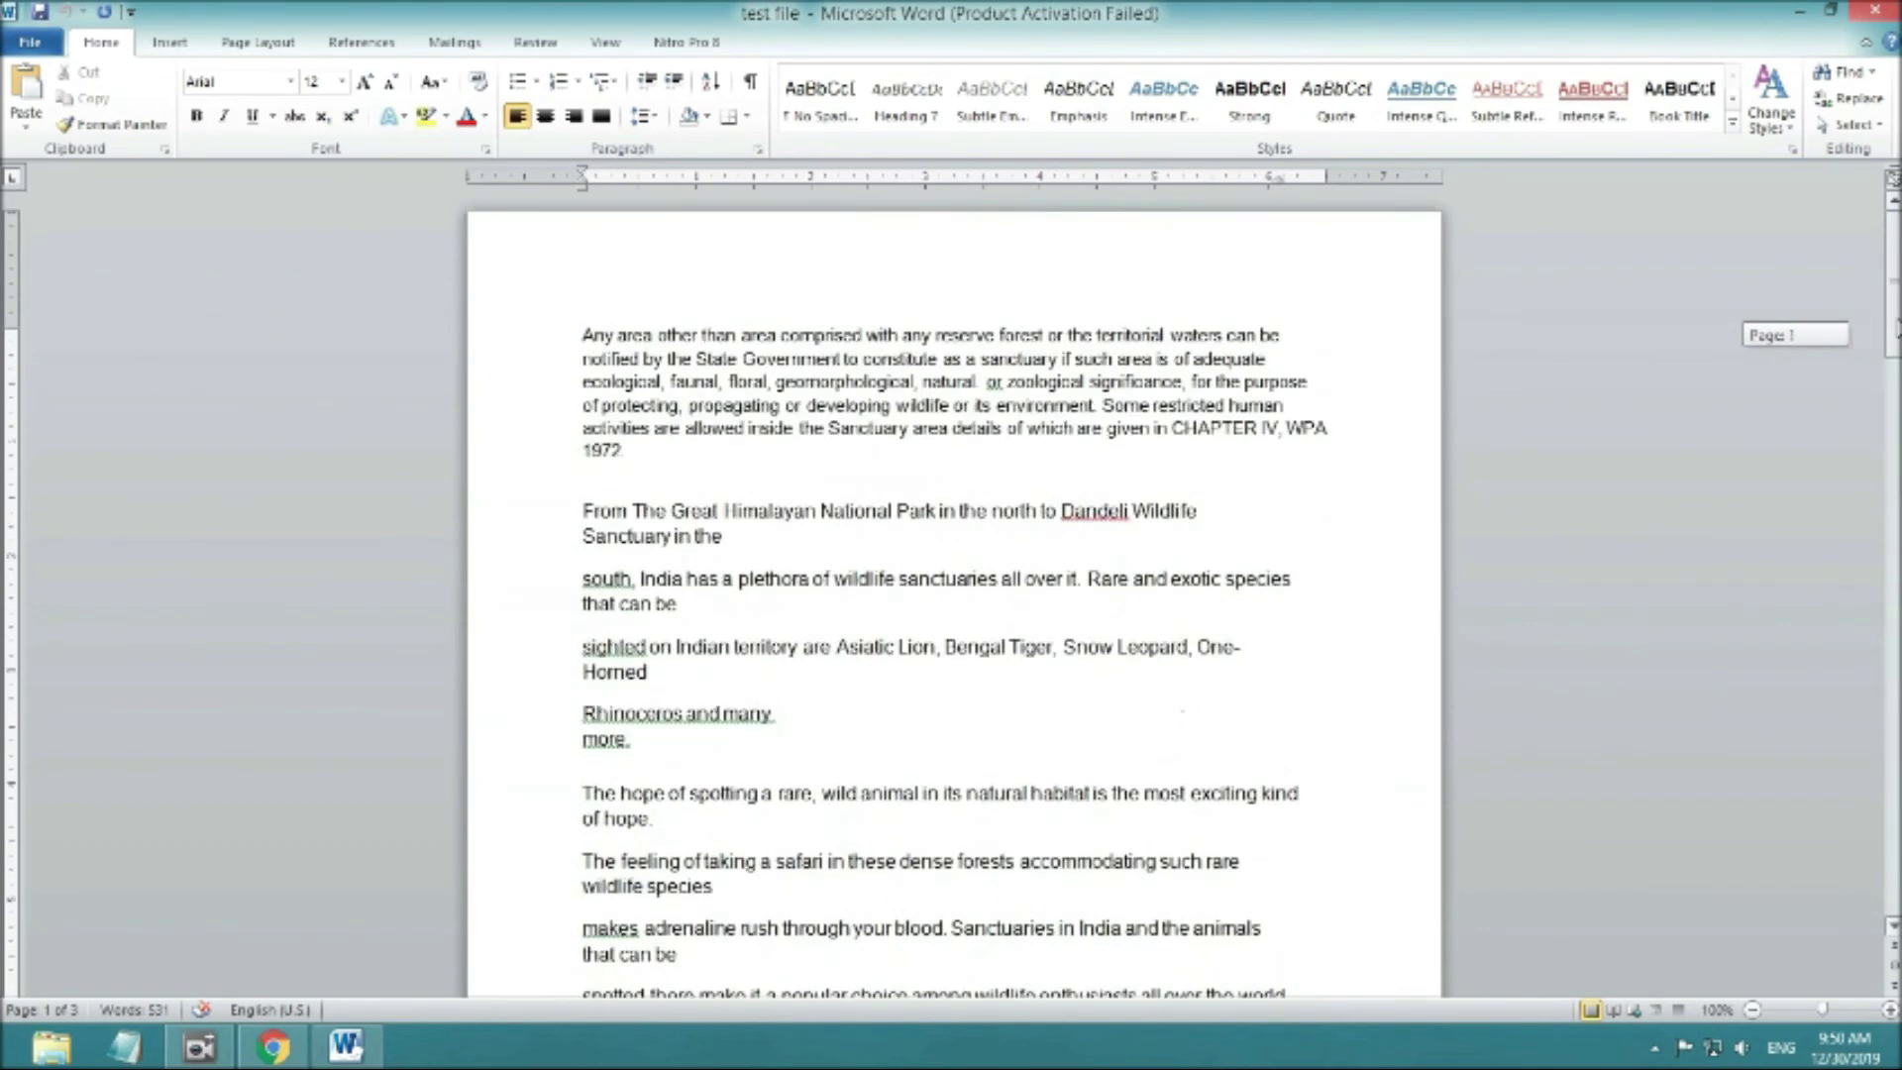
{"action": "left_click", "coordinate": [1878, 14]}
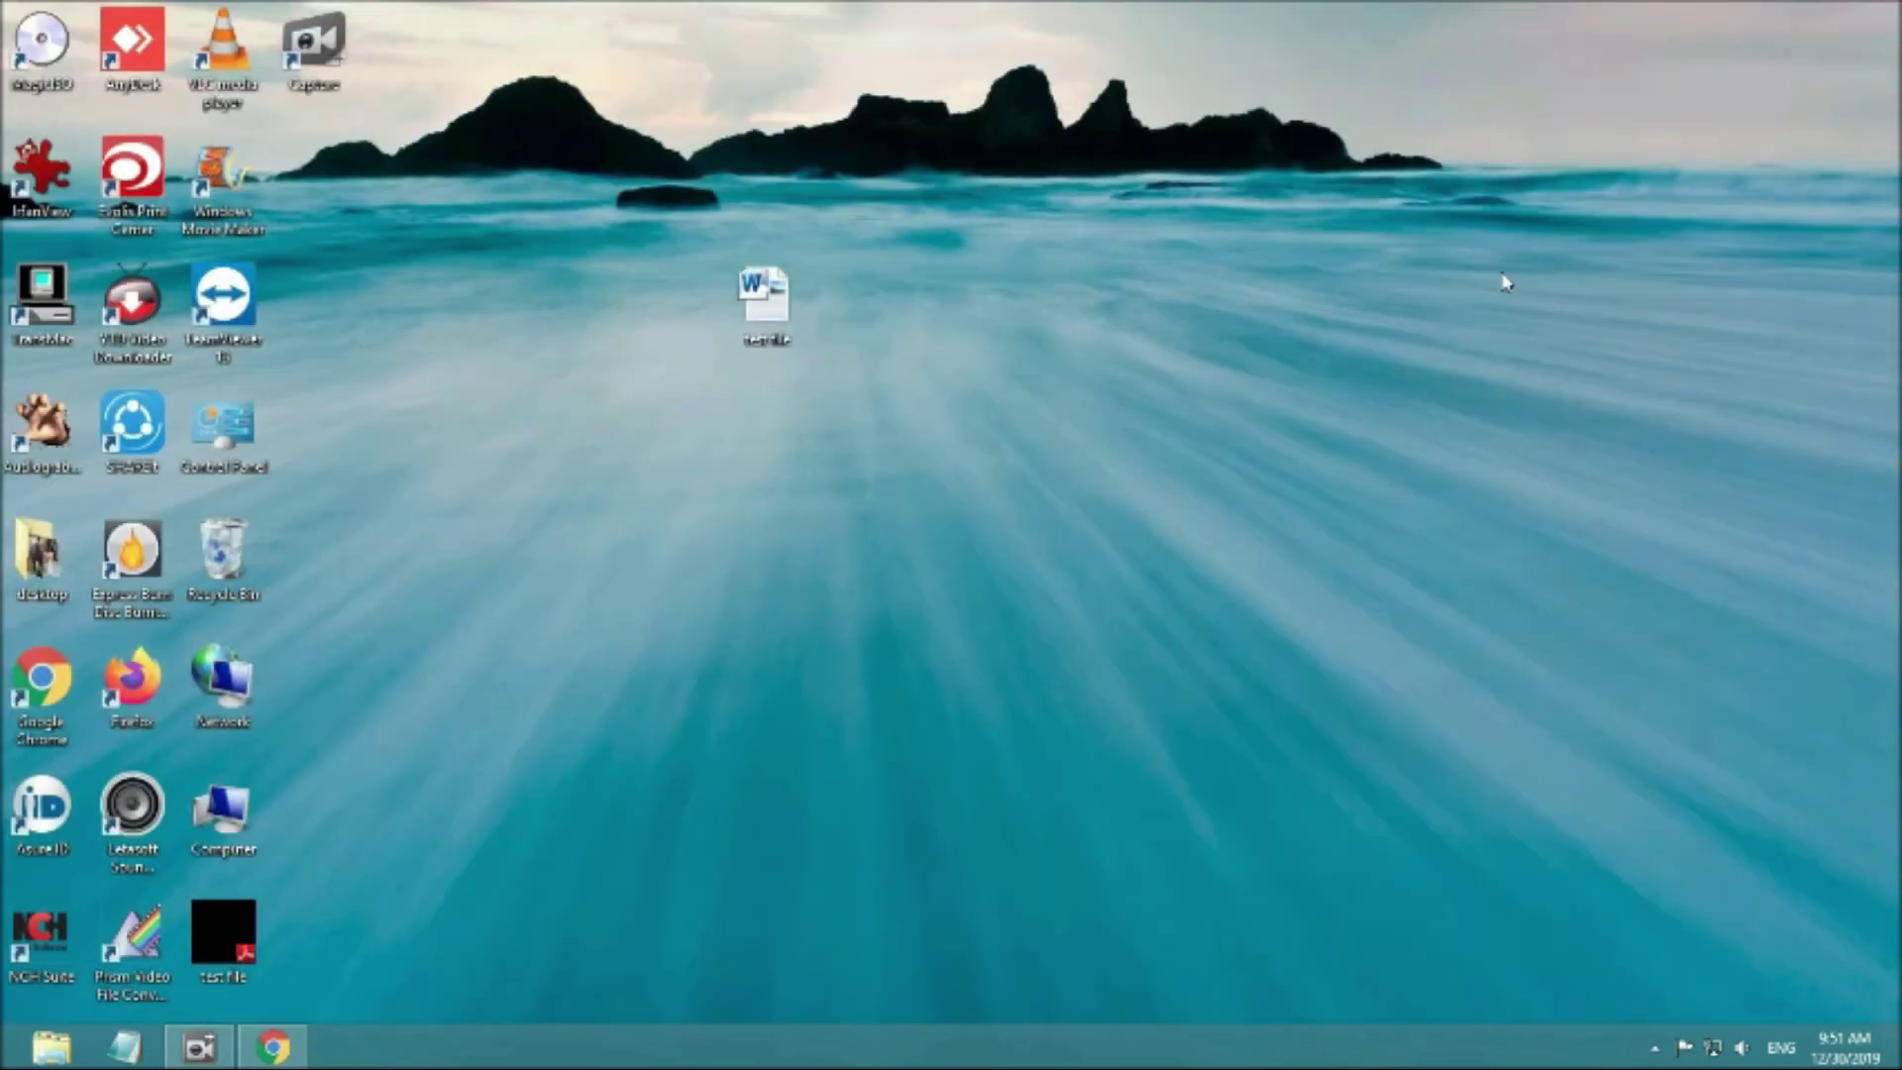